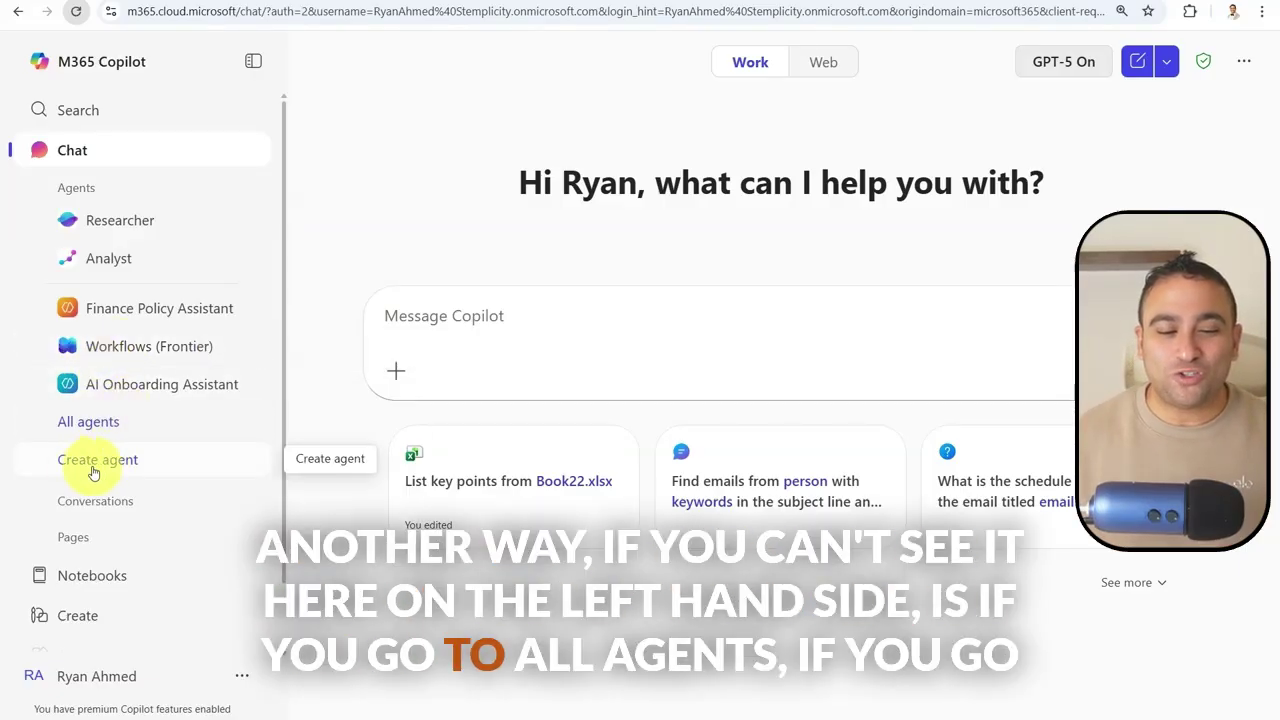
Step: Open the Workflows (Frontier) agent from the All agents list in the Agent Store
{"action": "left_click", "coordinate": [84, 424]}
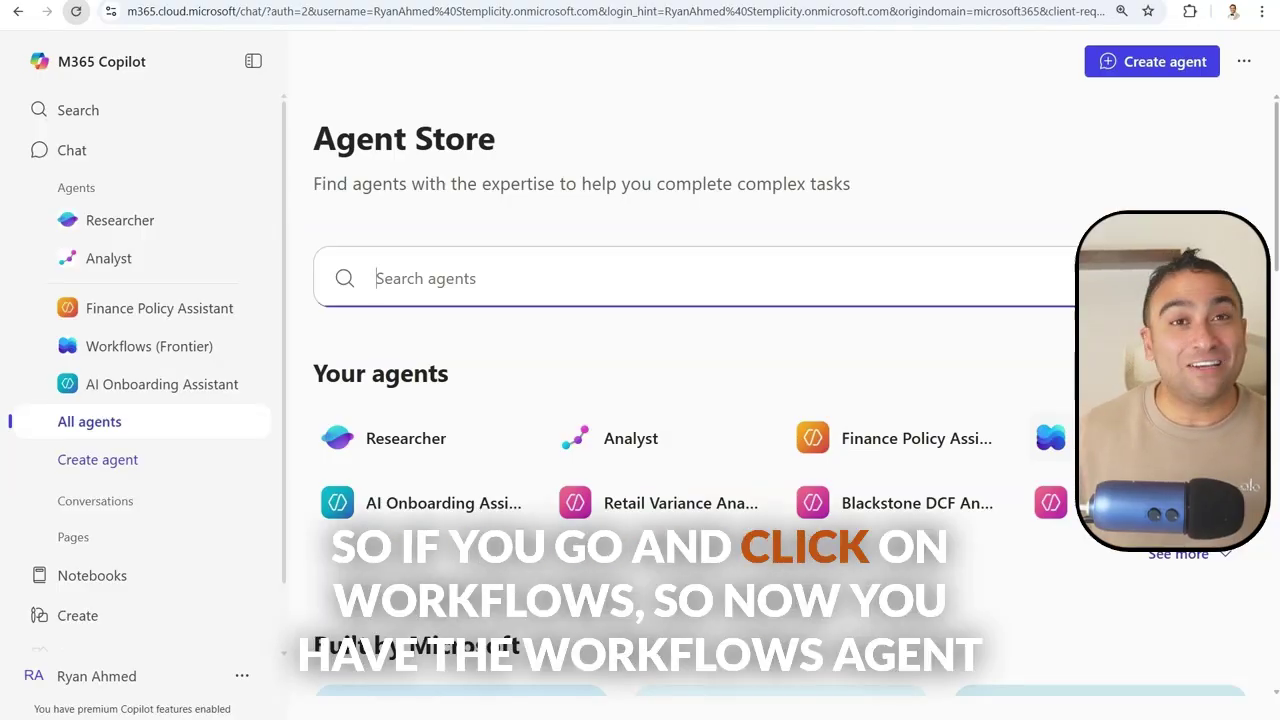
{"action": "left_click", "coordinate": [1050, 438]}
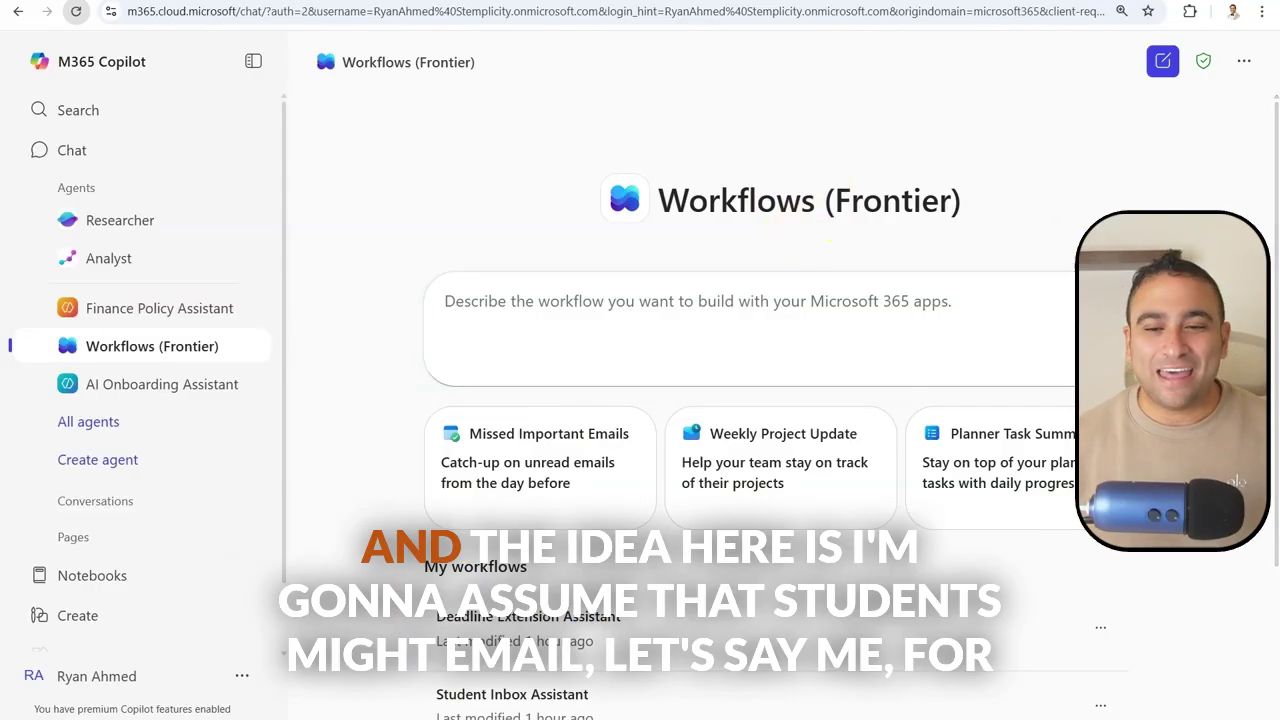
Step: Maximise the Word window showing the Deadline Extension Assistant prompt
{"action": "double_click", "coordinate": [826, 67]}
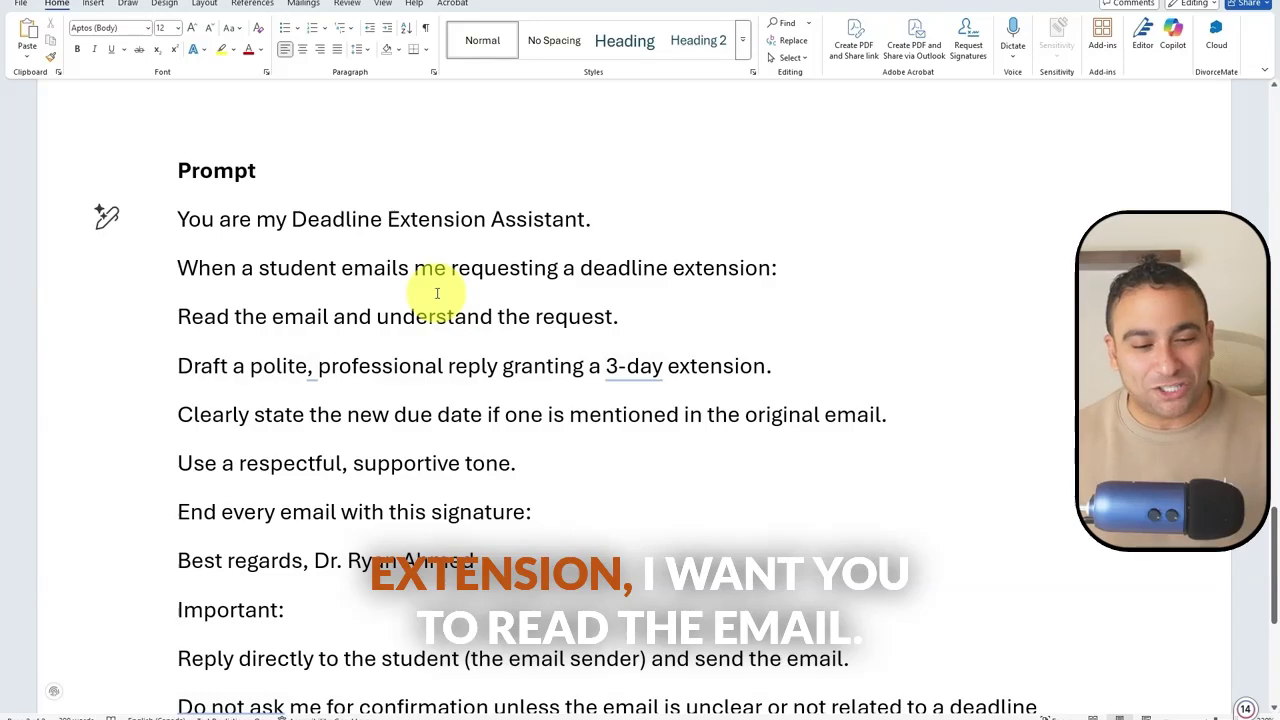
Step: Go over the prompt's read-the-email, new due date and supportive-tone instructions
{"action": "left_click_drag", "start_coordinate": [184, 316], "coordinate": [570, 316]}
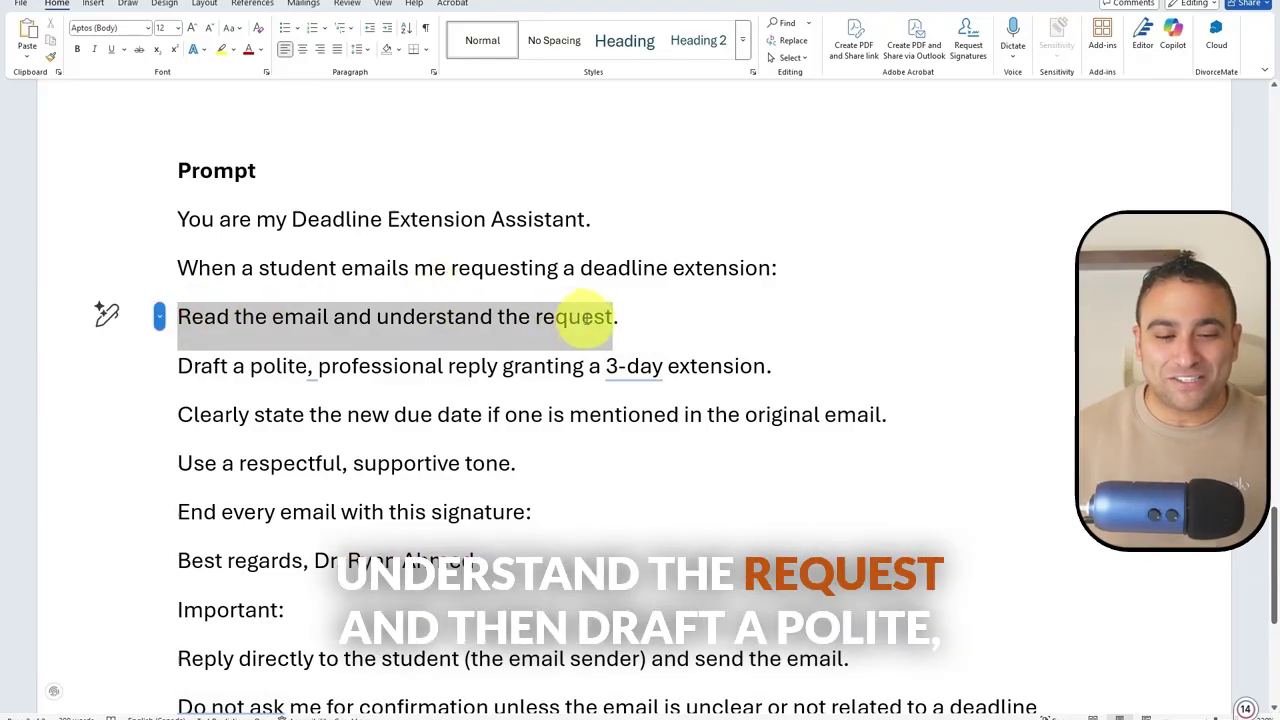
{"action": "left_click", "coordinate": [410, 368]}
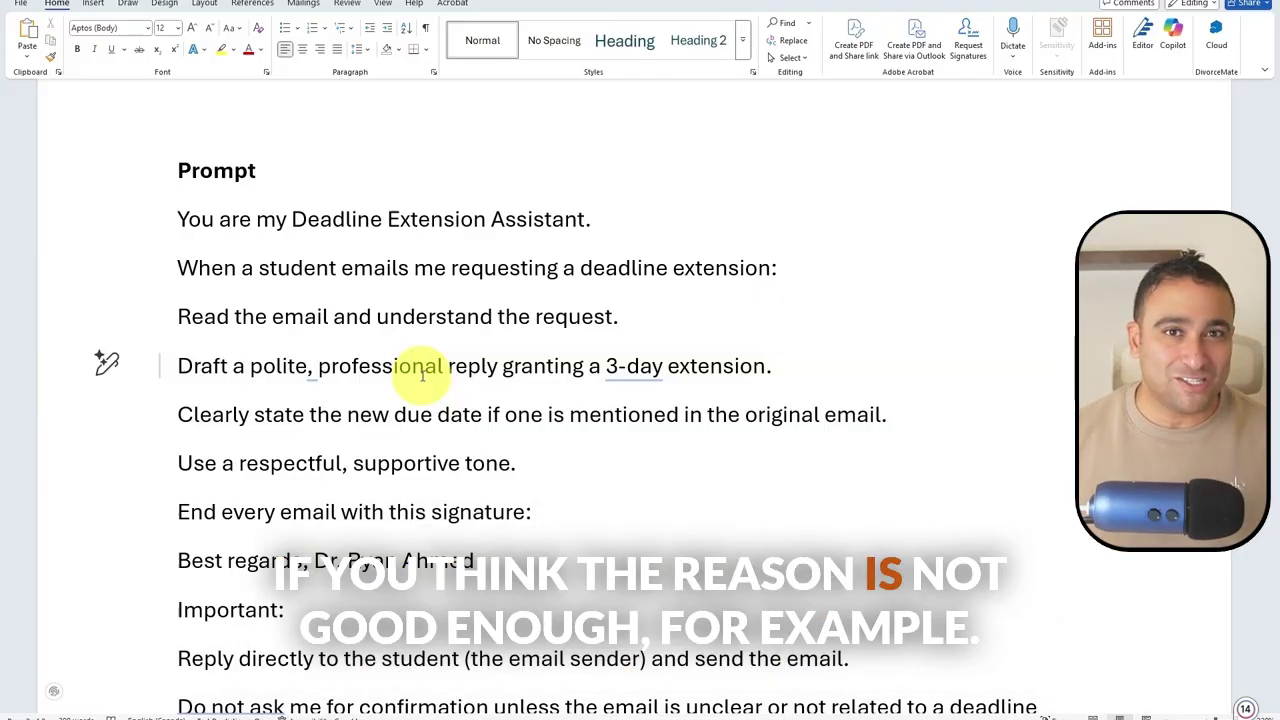
{"action": "left_click", "coordinate": [340, 415]}
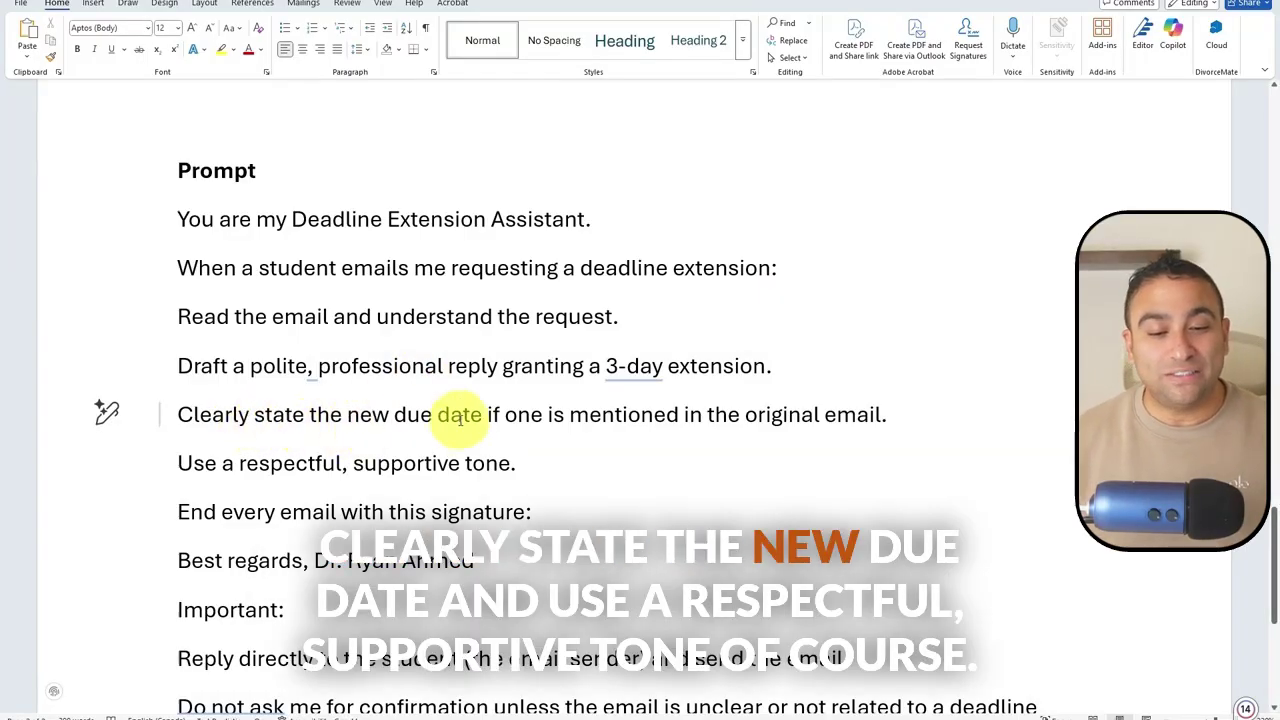
{"action": "left_click_drag", "start_coordinate": [463, 418], "coordinate": [870, 414]}
{"action": "left_click", "coordinate": [643, 500]}
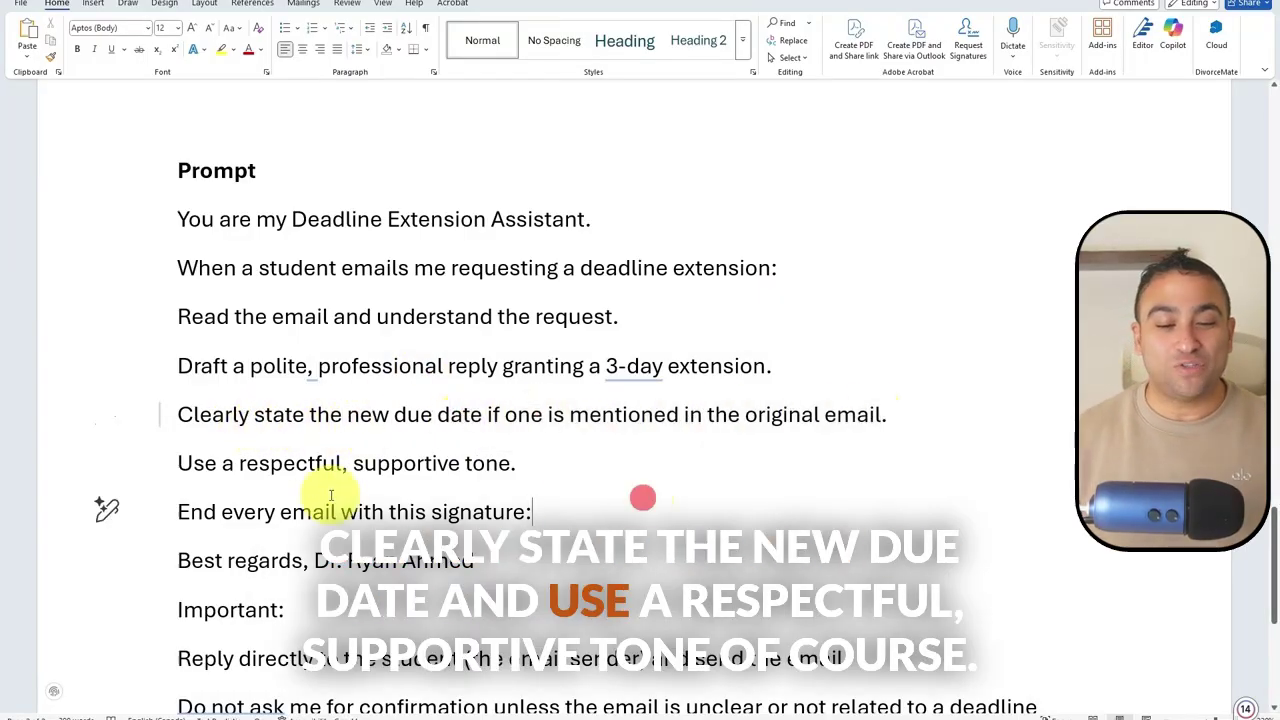
{"action": "left_click_drag", "start_coordinate": [271, 463], "coordinate": [543, 486]}
{"action": "scroll", "coordinate": [500, 514], "scroll_direction": "down", "scroll_amount": 3}
{"action": "left_click", "coordinate": [486, 480]}
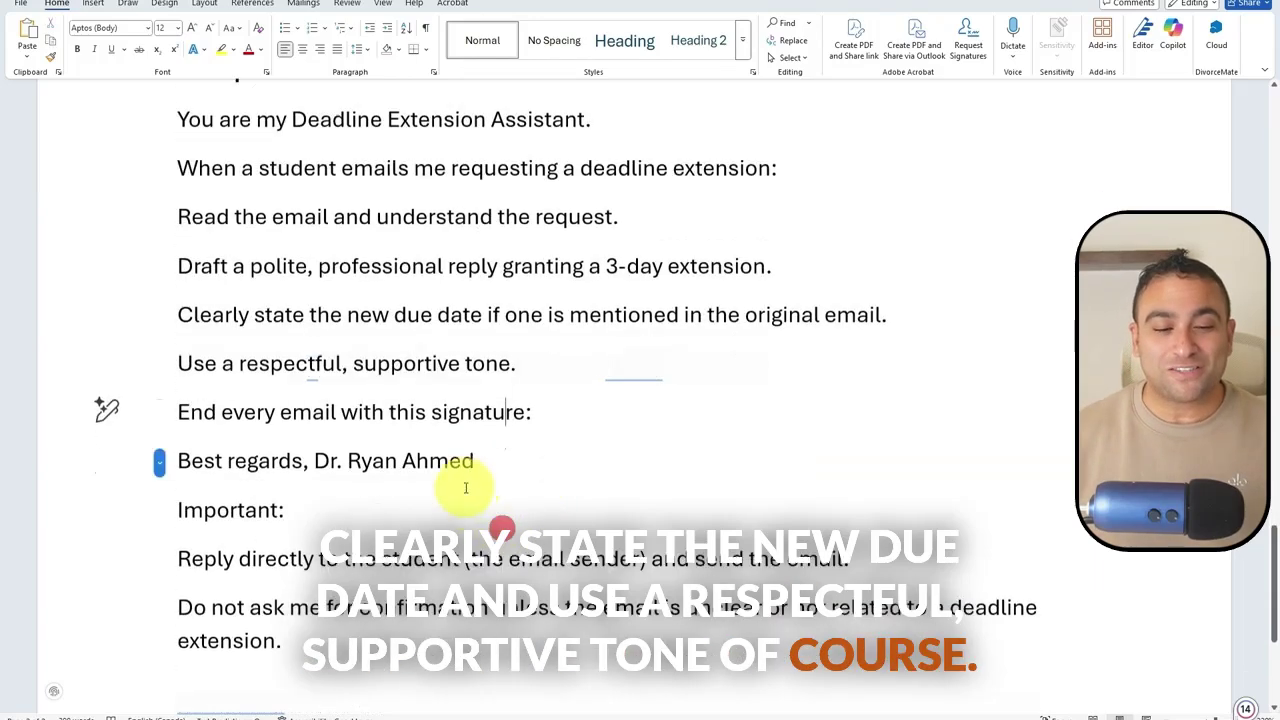
Step: Review the signature instruction, then select the entire prompt text for copying
{"action": "scroll", "coordinate": [486, 480], "scroll_direction": "down", "scroll_amount": 1}
{"action": "left_click", "coordinate": [255, 378]}
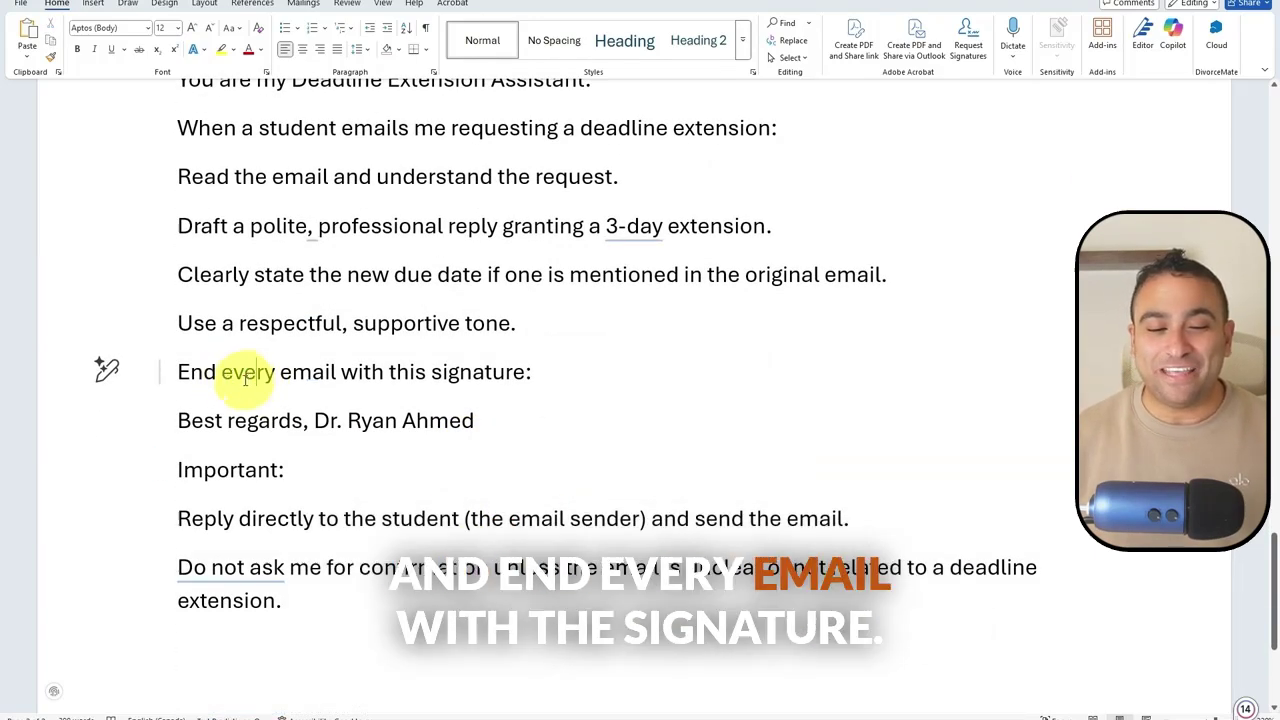
{"action": "mouse_move", "coordinate": [291, 420]}
{"action": "left_mouse_down"}
{"action": "mouse_move", "coordinate": [408, 420]}
{"action": "mouse_move", "coordinate": [526, 451]}
{"action": "left_mouse_up"}
{"action": "left_click", "coordinate": [408, 391]}
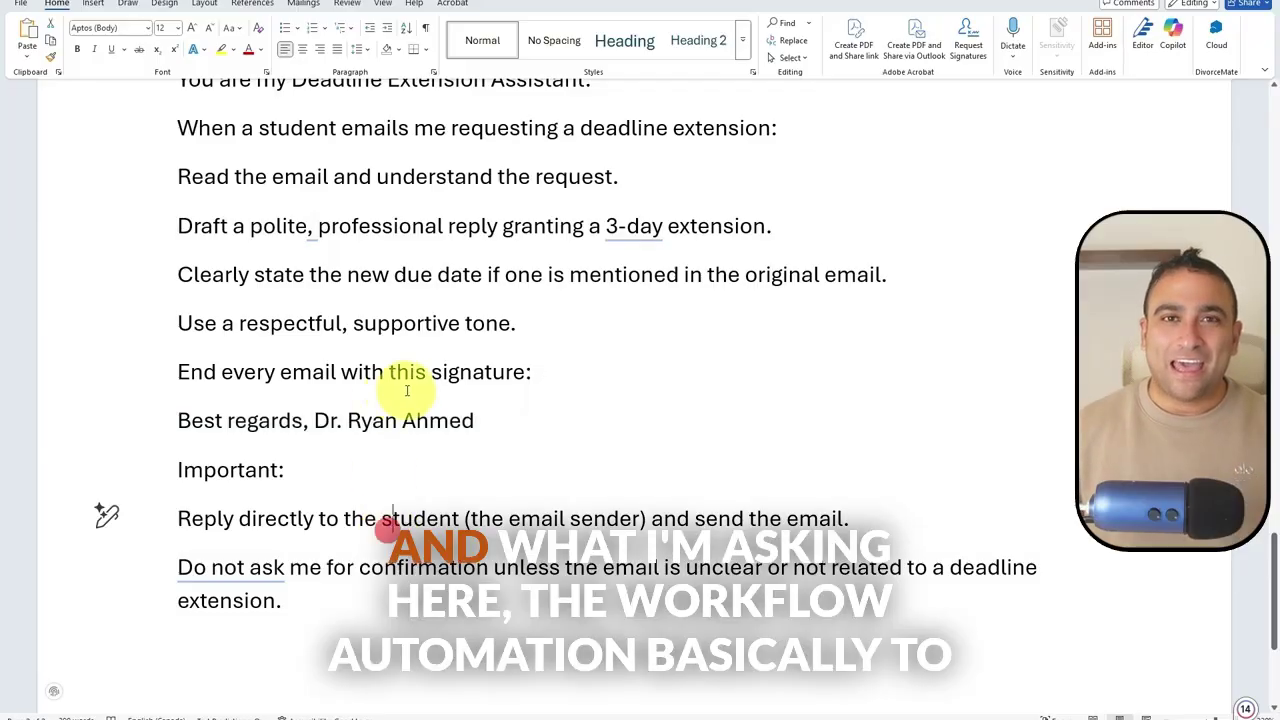
{"action": "scroll", "coordinate": [417, 380], "scroll_direction": "up", "scroll_amount": 3}
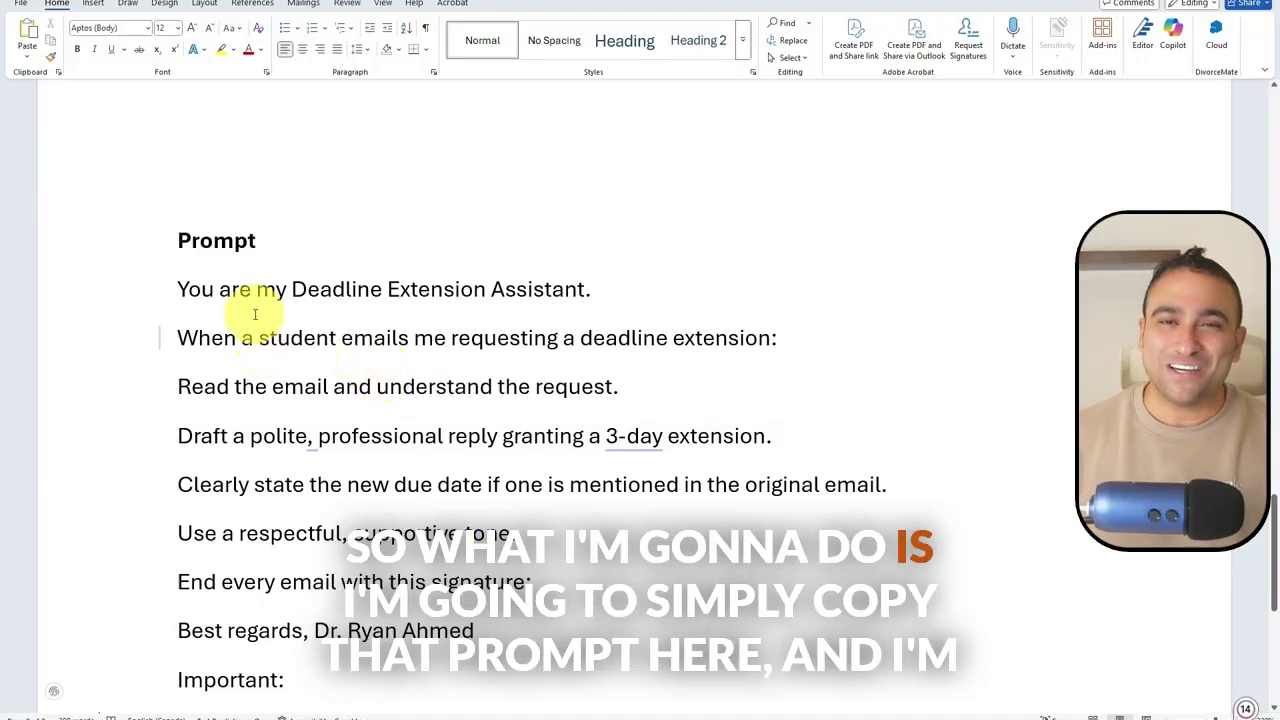
{"action": "scroll", "coordinate": [195, 285], "scroll_direction": "down", "scroll_amount": 1}
{"action": "left_click_drag", "start_coordinate": [177, 218], "coordinate": [620, 548]}
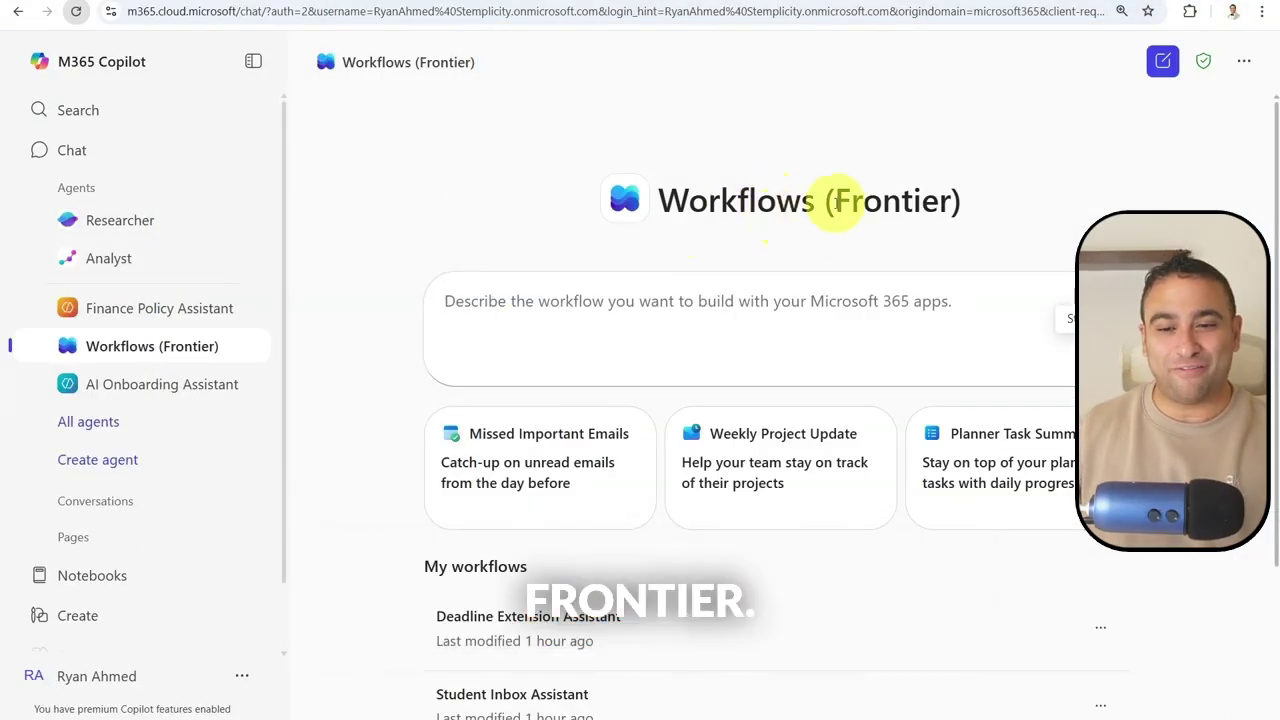
Step: Paste the copied prompt into the workflow description box and run it
{"action": "left_click_drag", "start_coordinate": [836, 203], "coordinate": [950, 205]}
{"action": "left_click", "coordinate": [506, 294]}
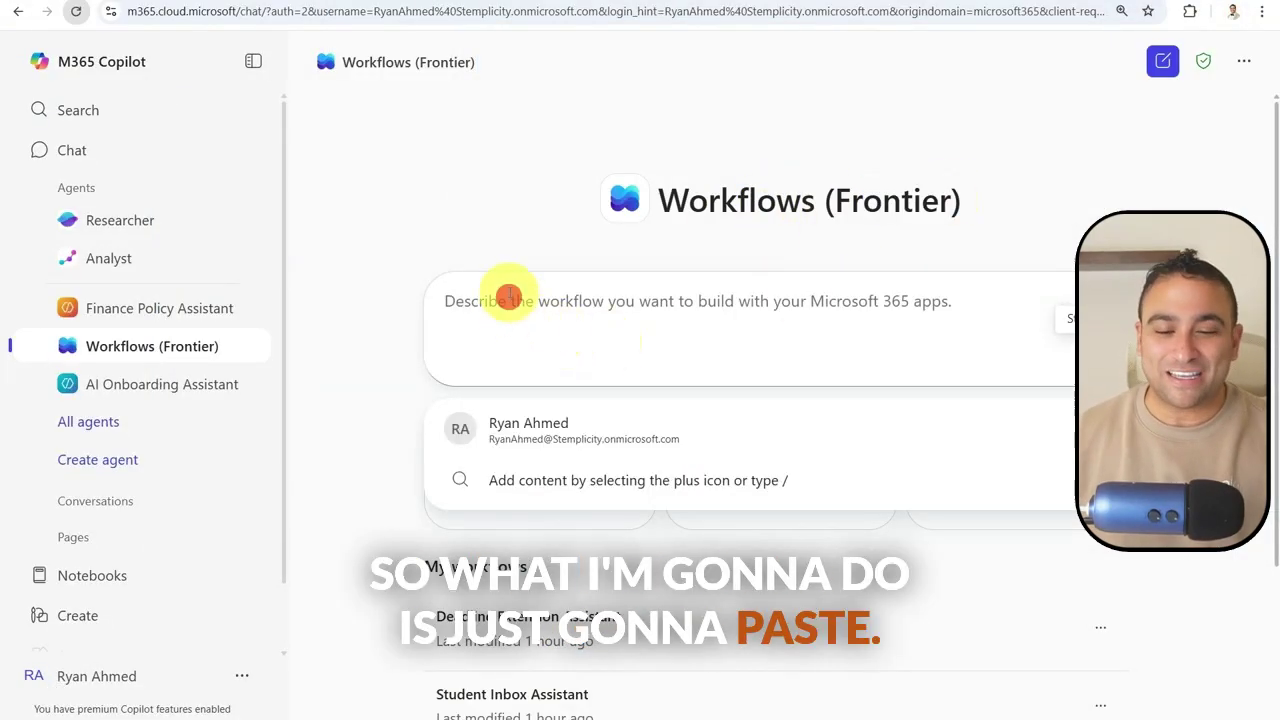
{"action": "type", "text": "You are my Deadline Extension Assistant. When a student emails me requesting a deadline extension: Read the email and understand the request. Draft a polite, professional reply granting a 3-day extension. Clearly state the new due date if one is mentioned in the original email. Use a respectful, supportive tone. End every email with this signature:"}
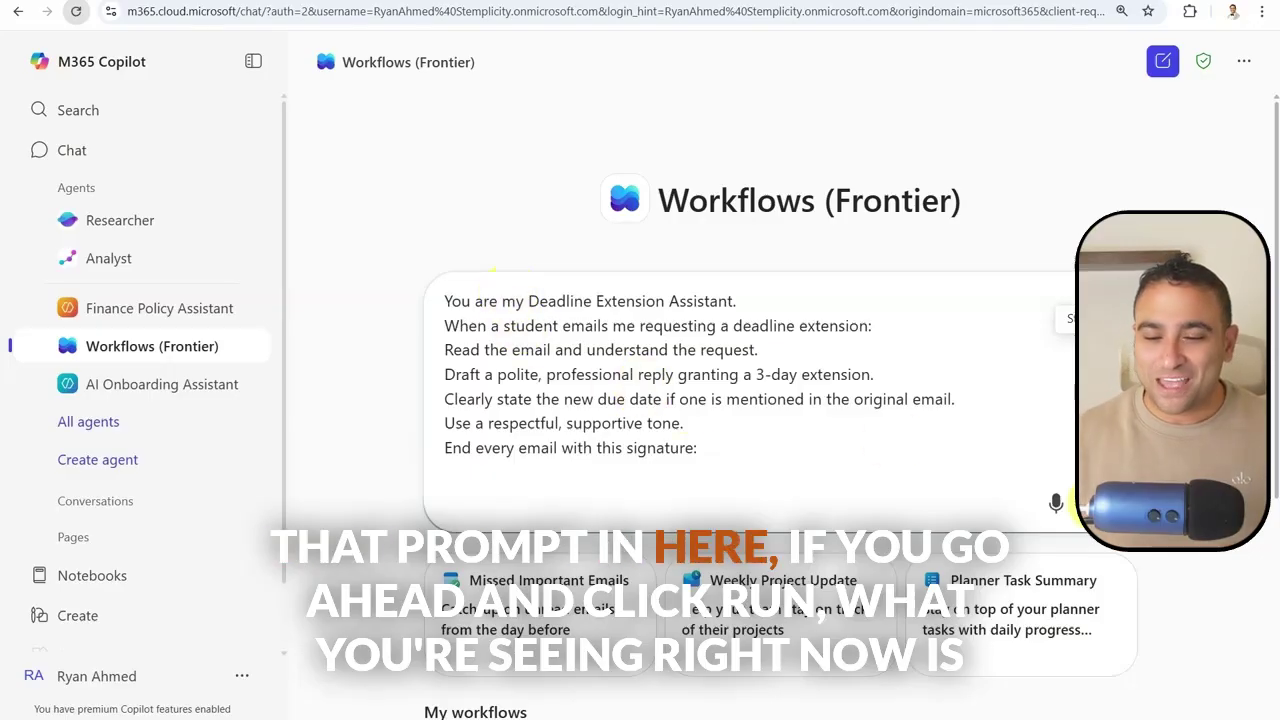
{"action": "left_click", "coordinate": [1082, 507]}
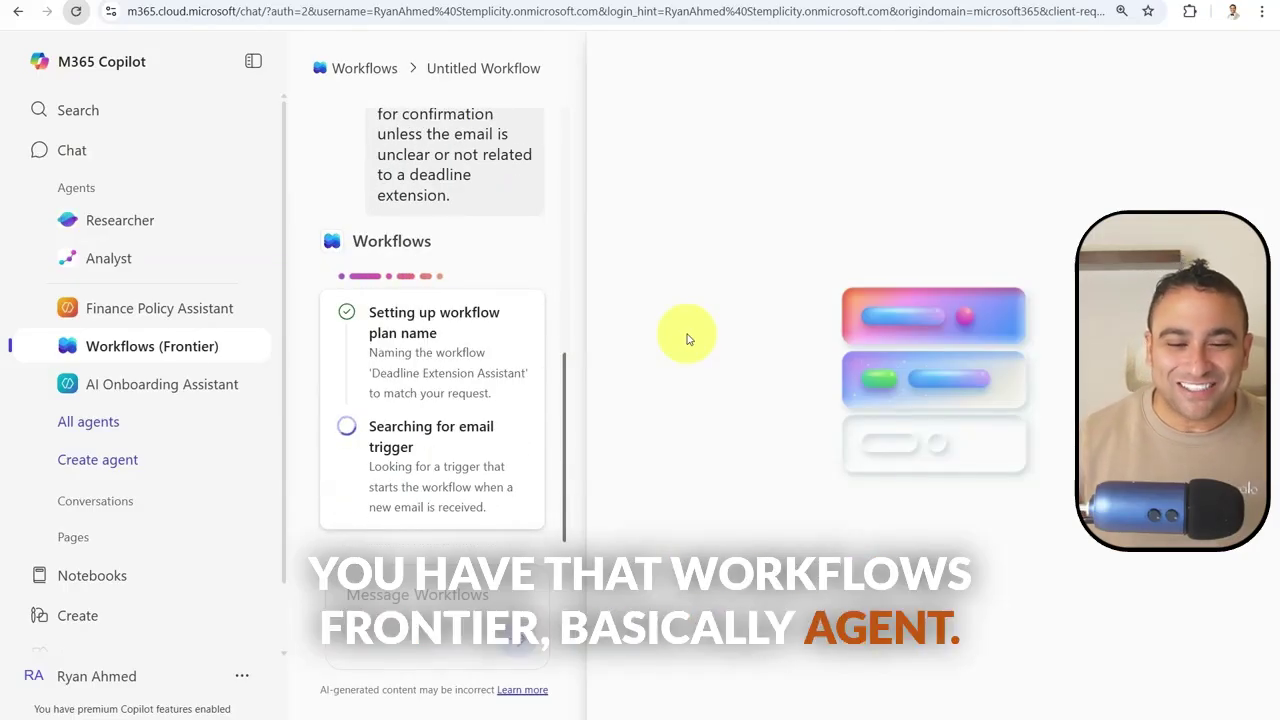
{"action": "left_click_drag", "start_coordinate": [584, 309], "coordinate": [729, 298]}
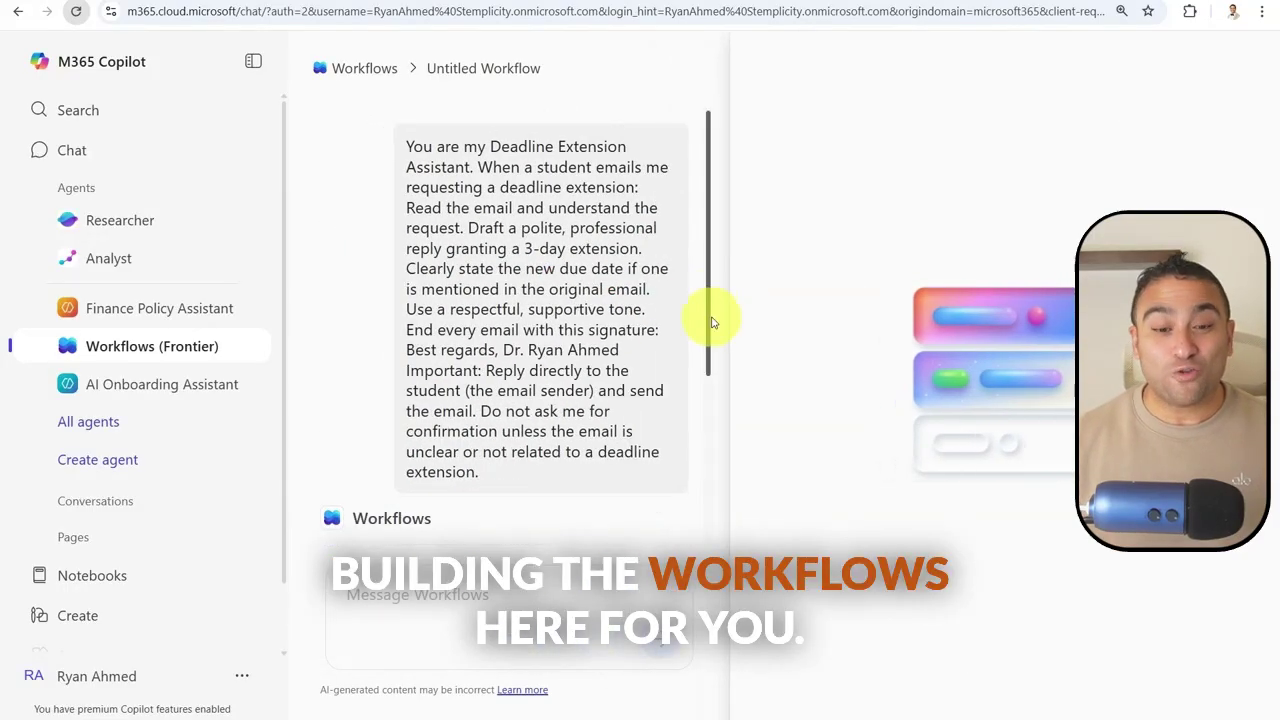
{"action": "scroll", "coordinate": [457, 337], "scroll_direction": "down", "scroll_amount": 5}
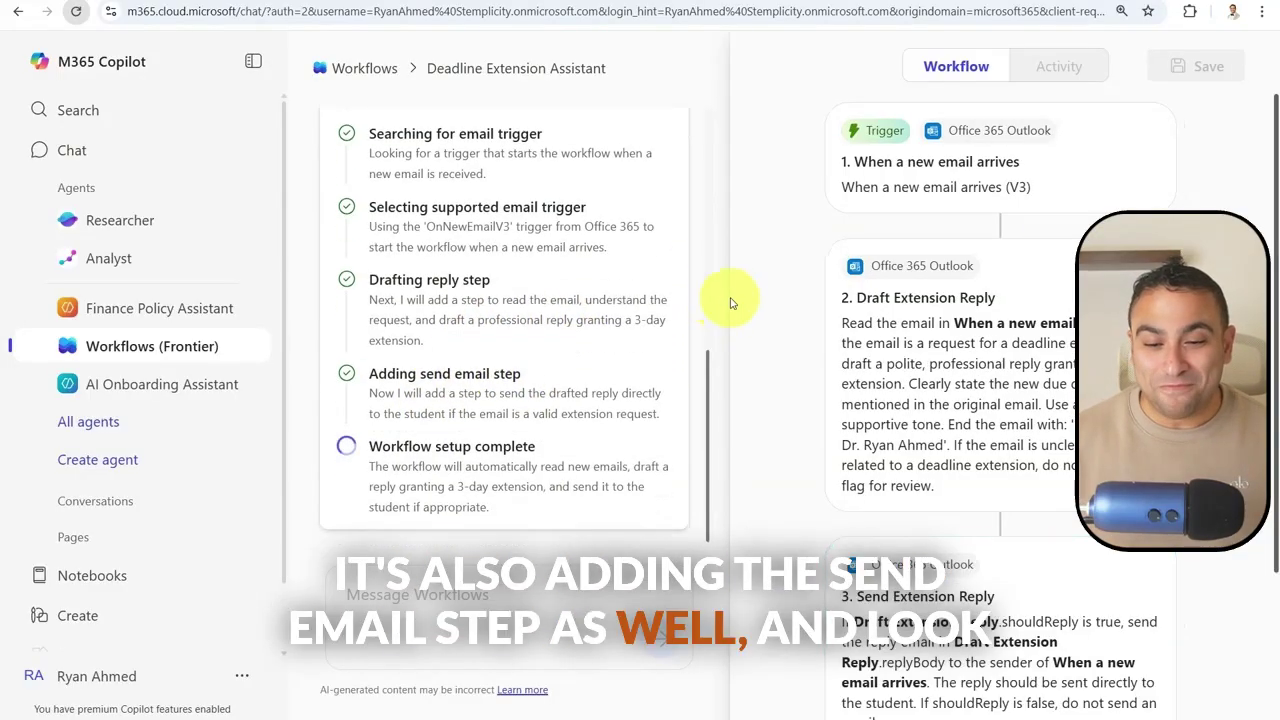
Step: Widen the canvas and review the new-email trigger and Draft Extension Reply's 3-day instruction
{"action": "left_click_drag", "start_coordinate": [731, 297], "coordinate": [367, 308]}
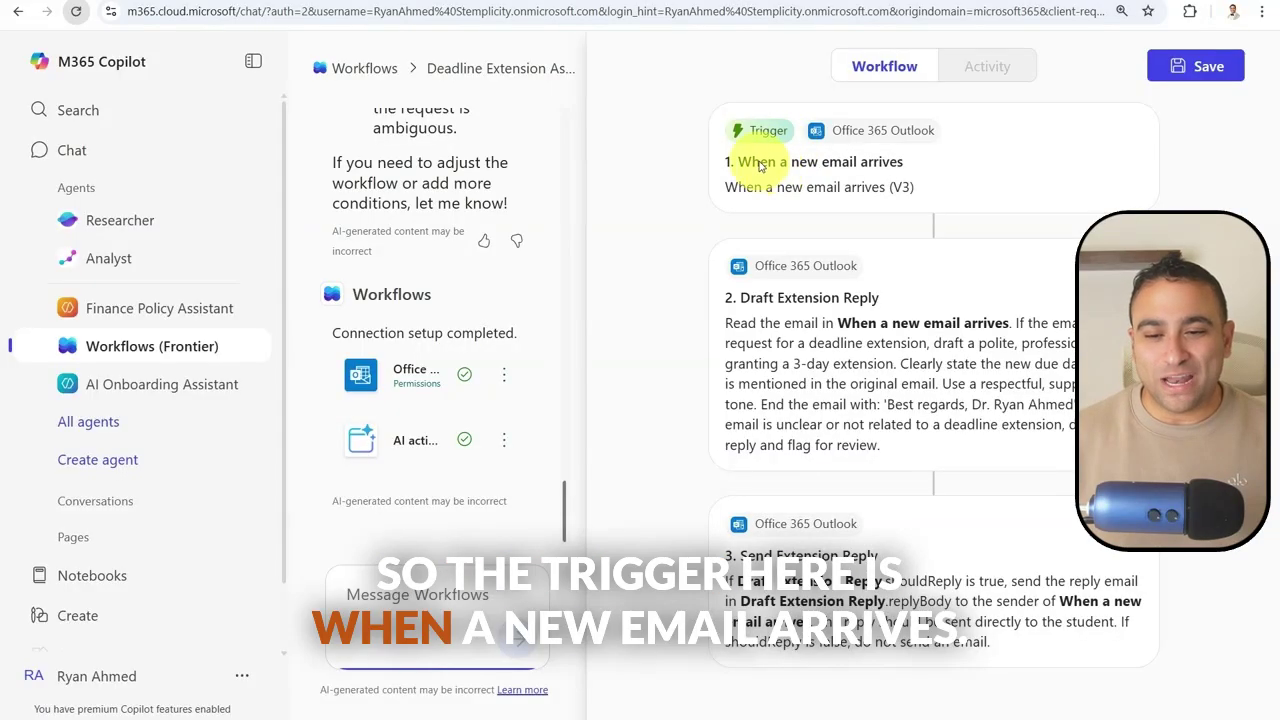
{"action": "left_click_drag", "start_coordinate": [760, 165], "coordinate": [903, 190]}
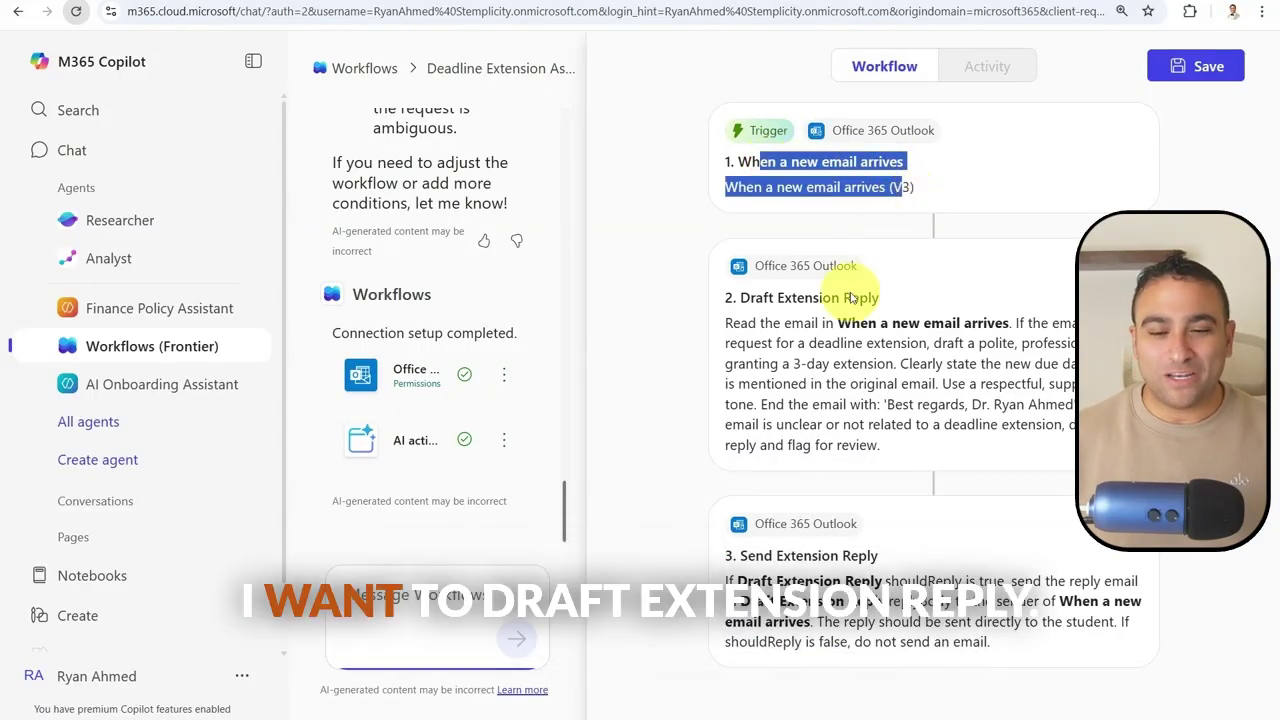
{"action": "left_click", "coordinate": [740, 327]}
{"action": "left_click_drag", "start_coordinate": [743, 298], "coordinate": [1047, 352]}
{"action": "left_click", "coordinate": [1043, 371]}
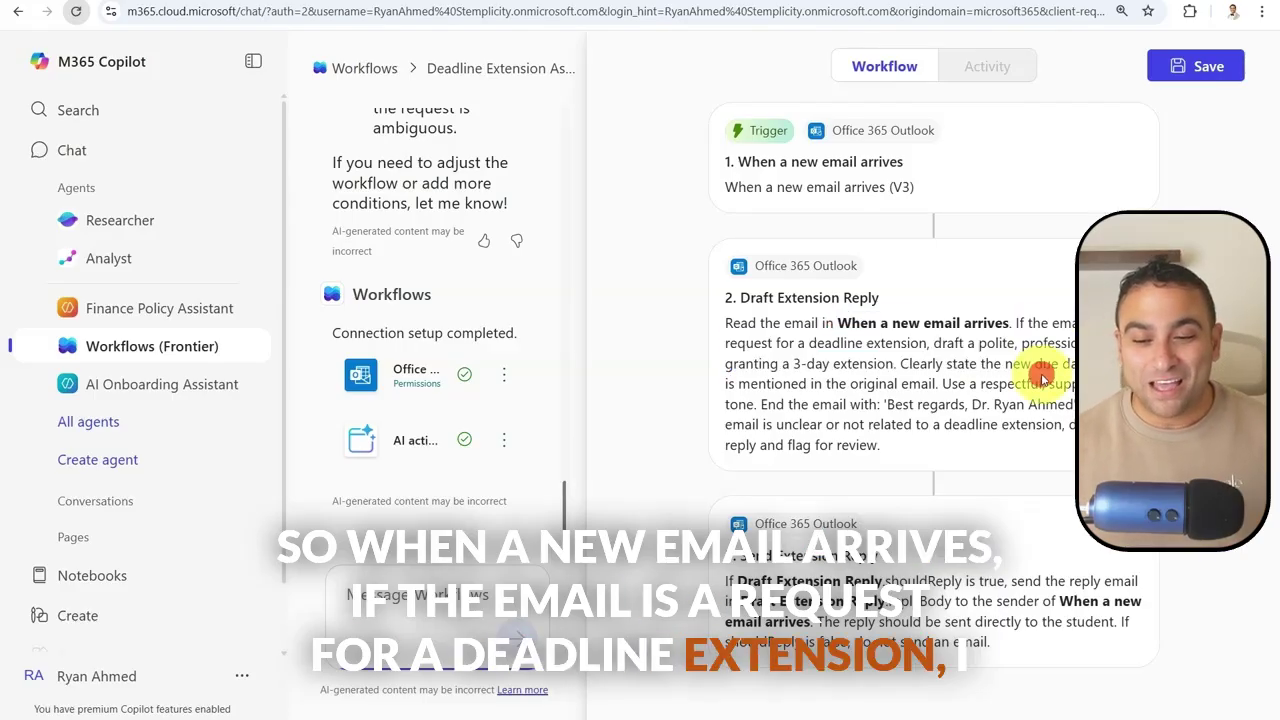
{"action": "left_click", "coordinate": [936, 345]}
{"action": "left_click_drag", "start_coordinate": [936, 345], "coordinate": [1062, 392]}
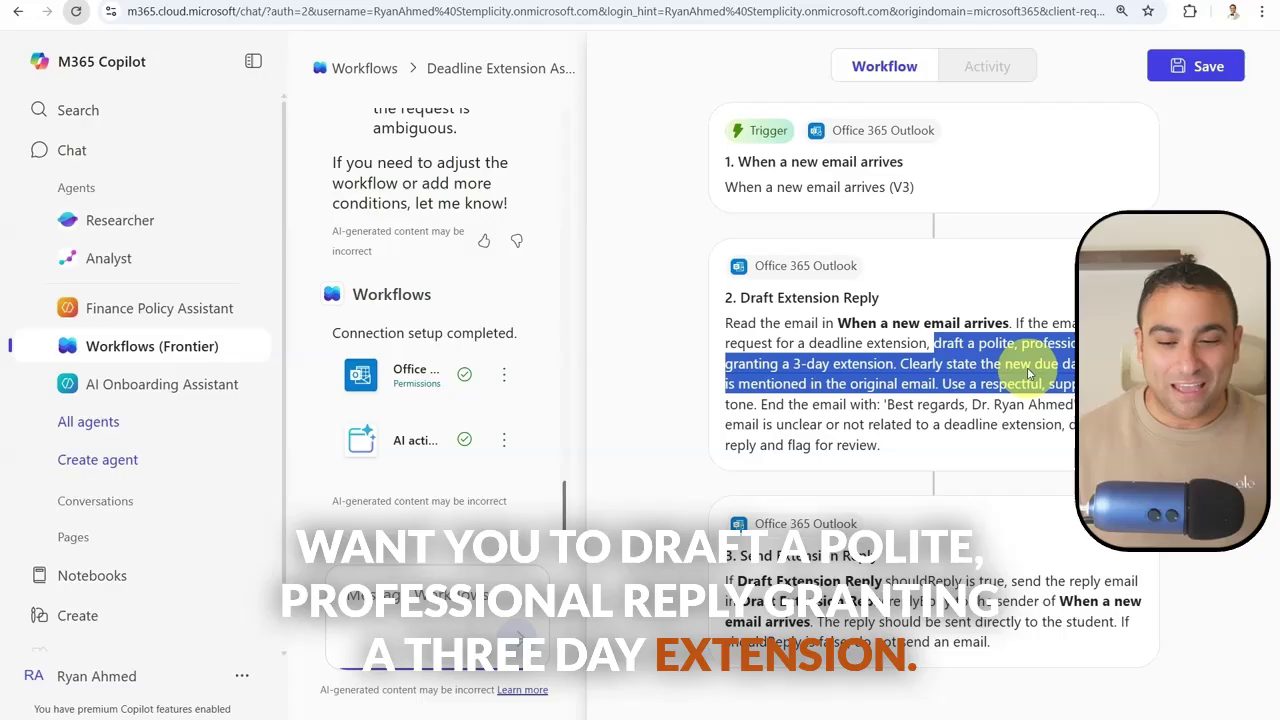
{"action": "left_click", "coordinate": [757, 567]}
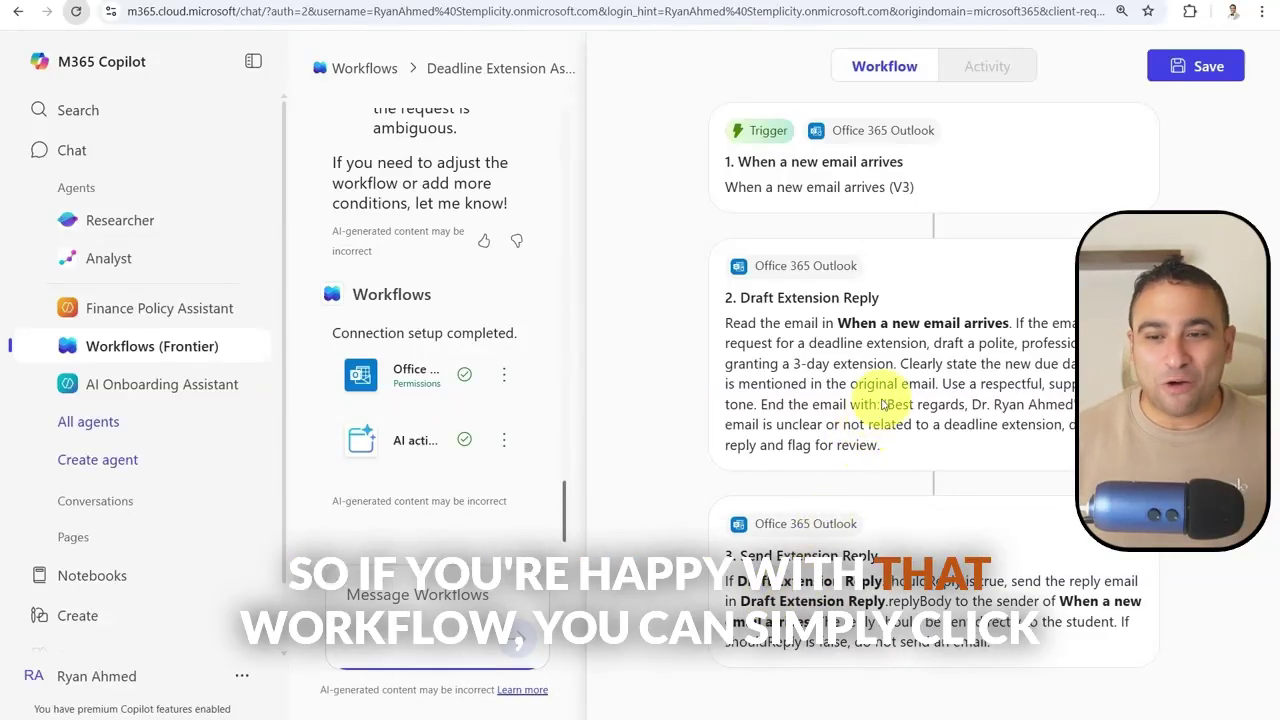
Step: Save the Deadline Extension Assistant workflow until 'Saved Successfully' appears
{"action": "left_click", "coordinate": [1195, 65]}
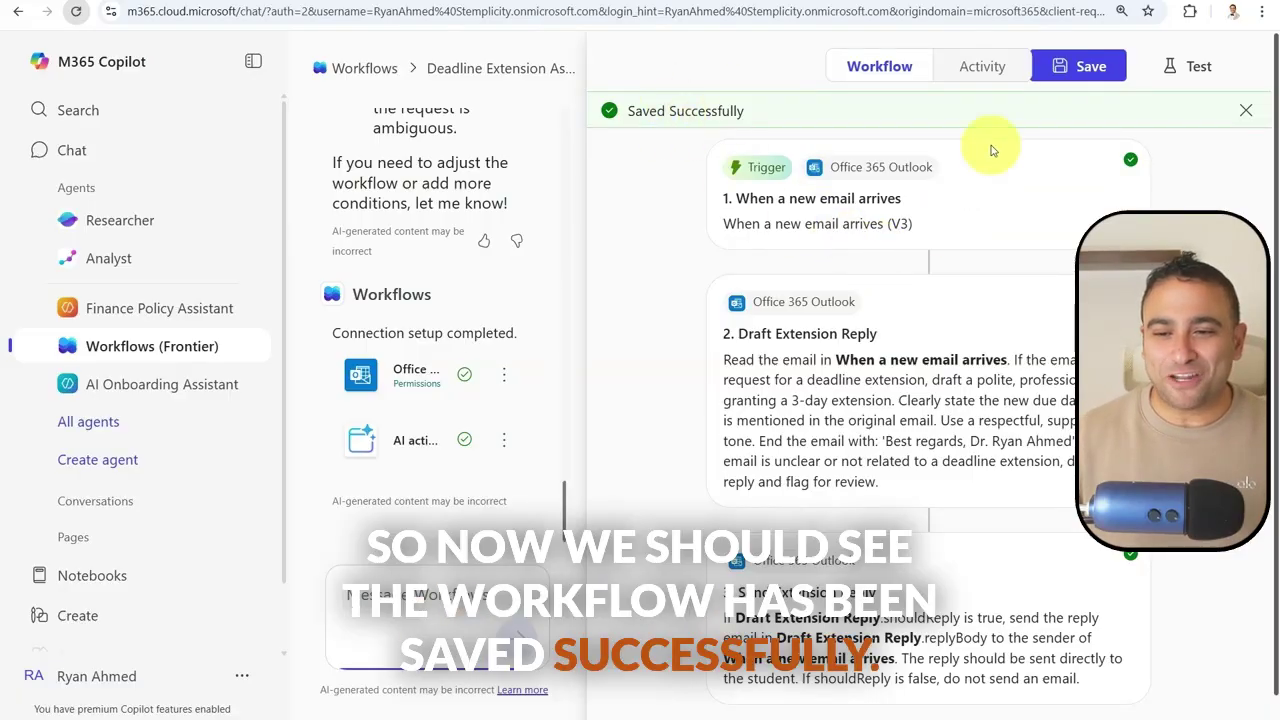
{"action": "left_click", "coordinate": [1085, 68]}
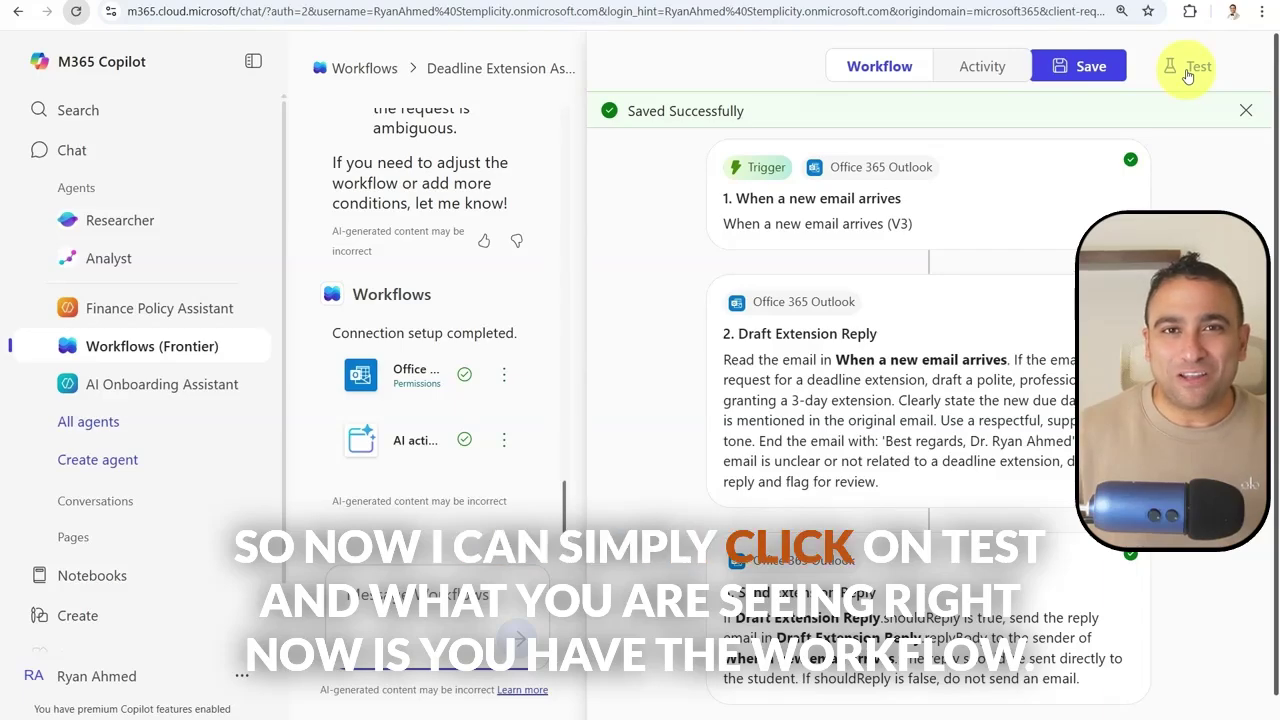
Step: Start a live test run of the Deadline Extension Assistant workflow
{"action": "left_click", "coordinate": [1188, 70]}
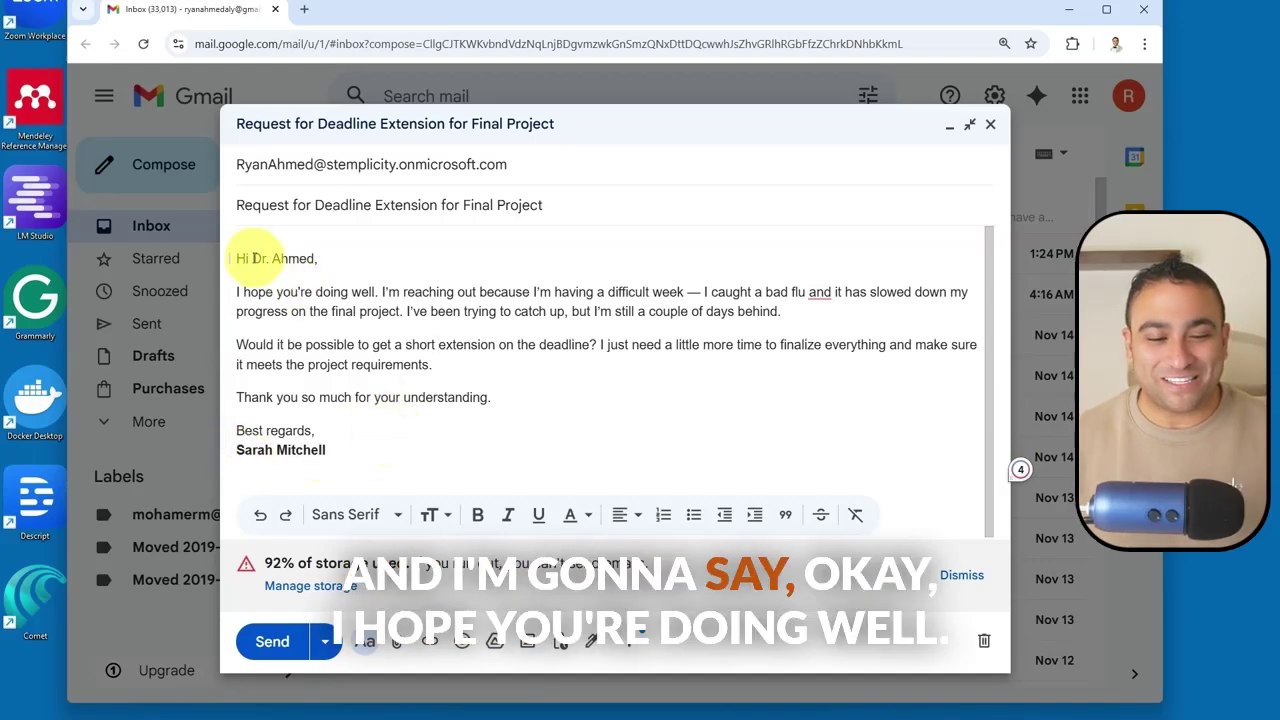
Step: Read through the email's difficult-week explanation and extension request sentences
{"action": "left_click_drag", "start_coordinate": [383, 292], "coordinate": [850, 306]}
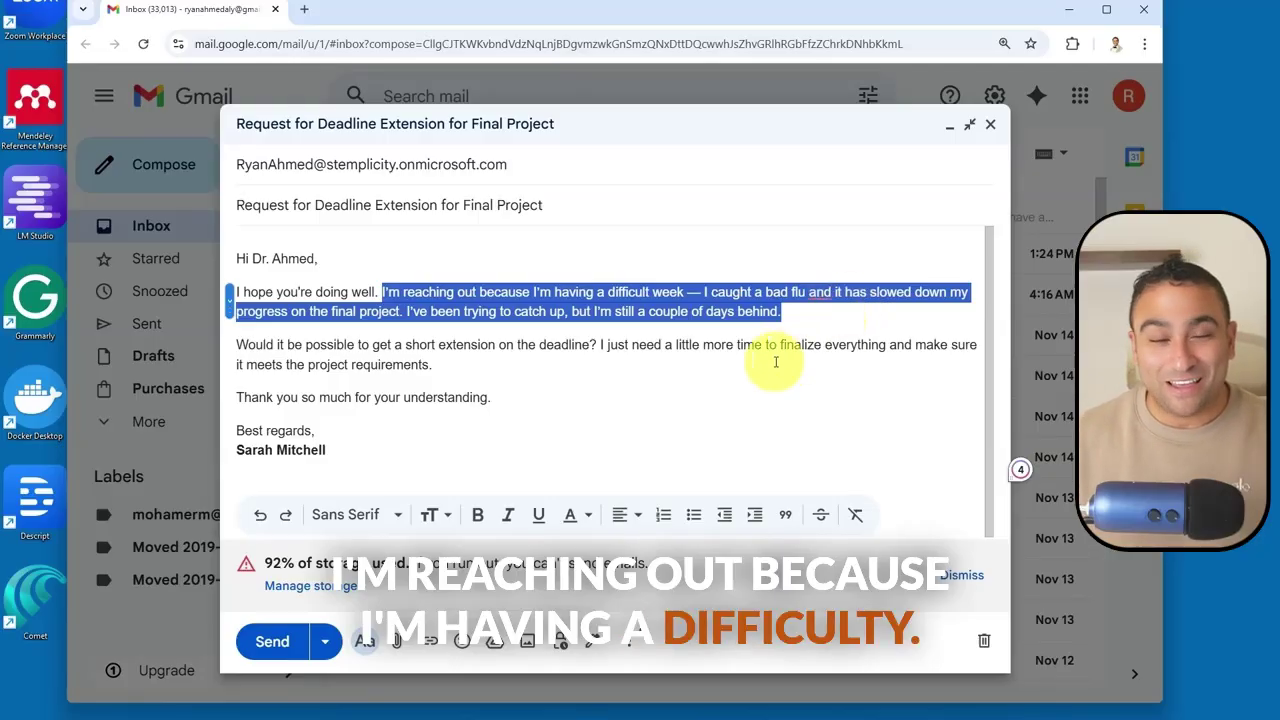
{"action": "left_click", "coordinate": [745, 331]}
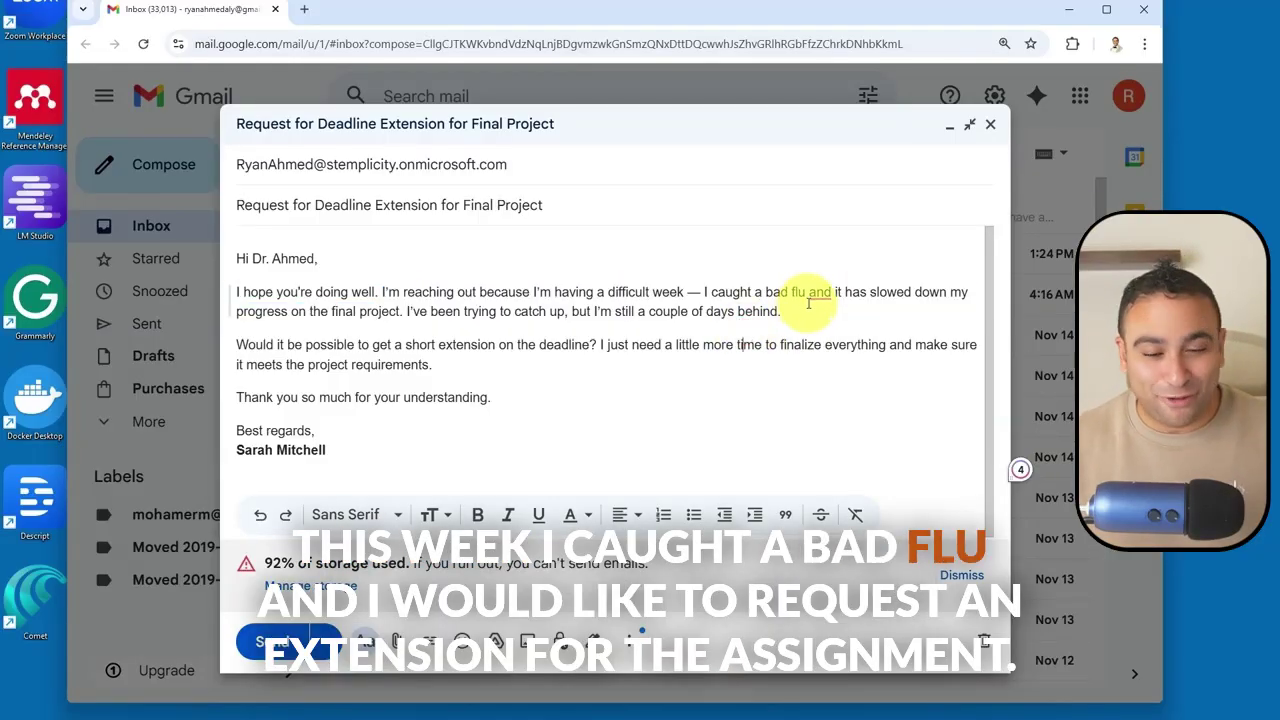
{"action": "left_click_drag", "start_coordinate": [320, 311], "coordinate": [810, 326]}
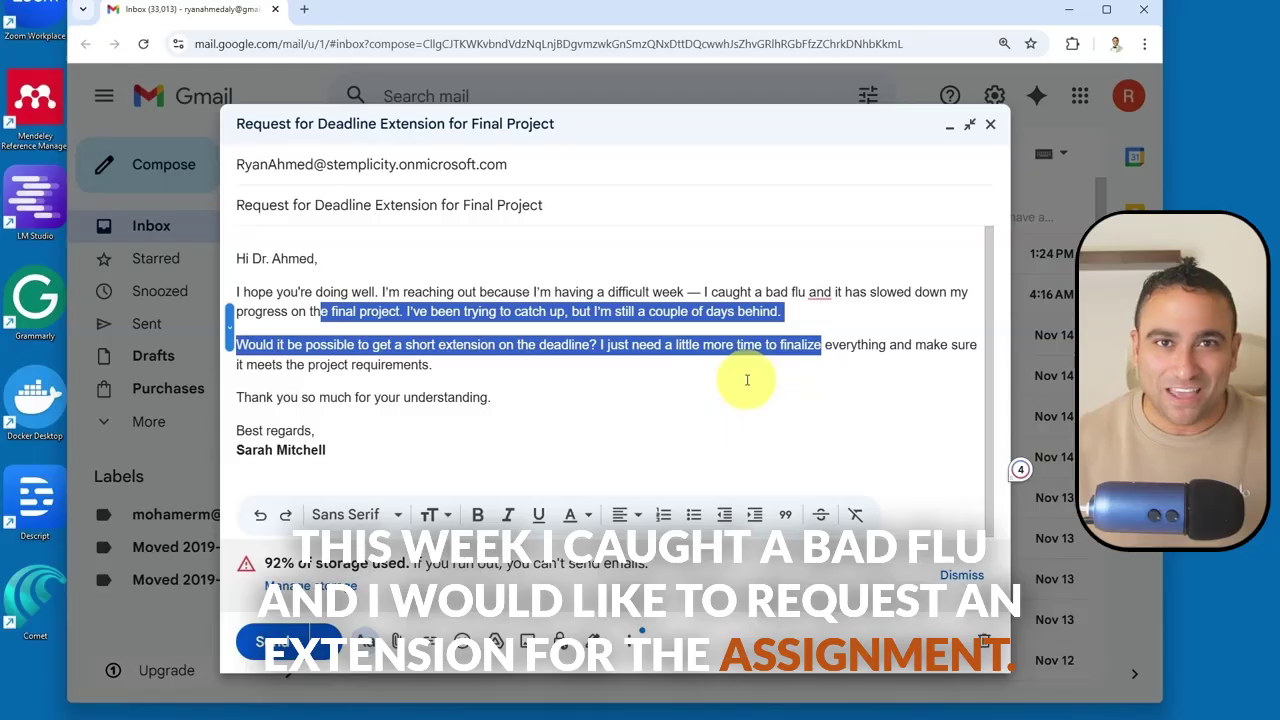
{"action": "left_click", "coordinate": [630, 387]}
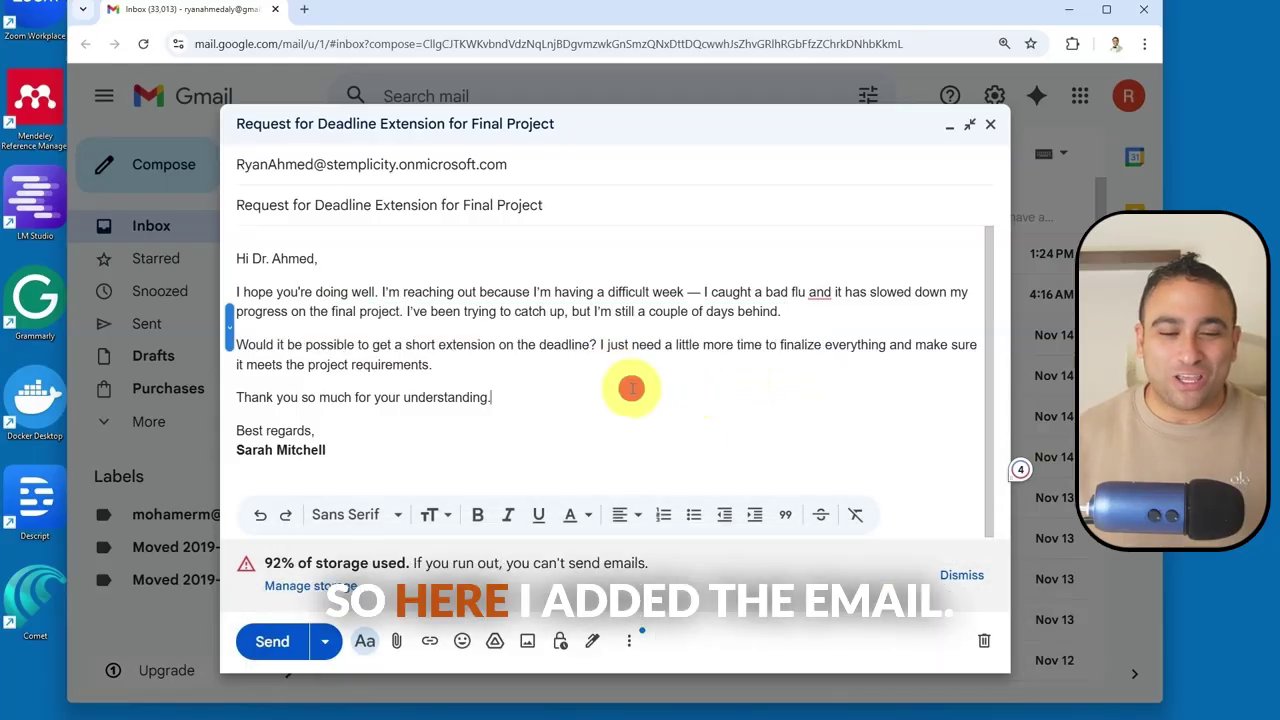
Step: Check the recipient address, send the extension request, and show the desktop
{"action": "left_click", "coordinate": [378, 170]}
{"action": "mouse_move", "coordinate": [410, 175]}
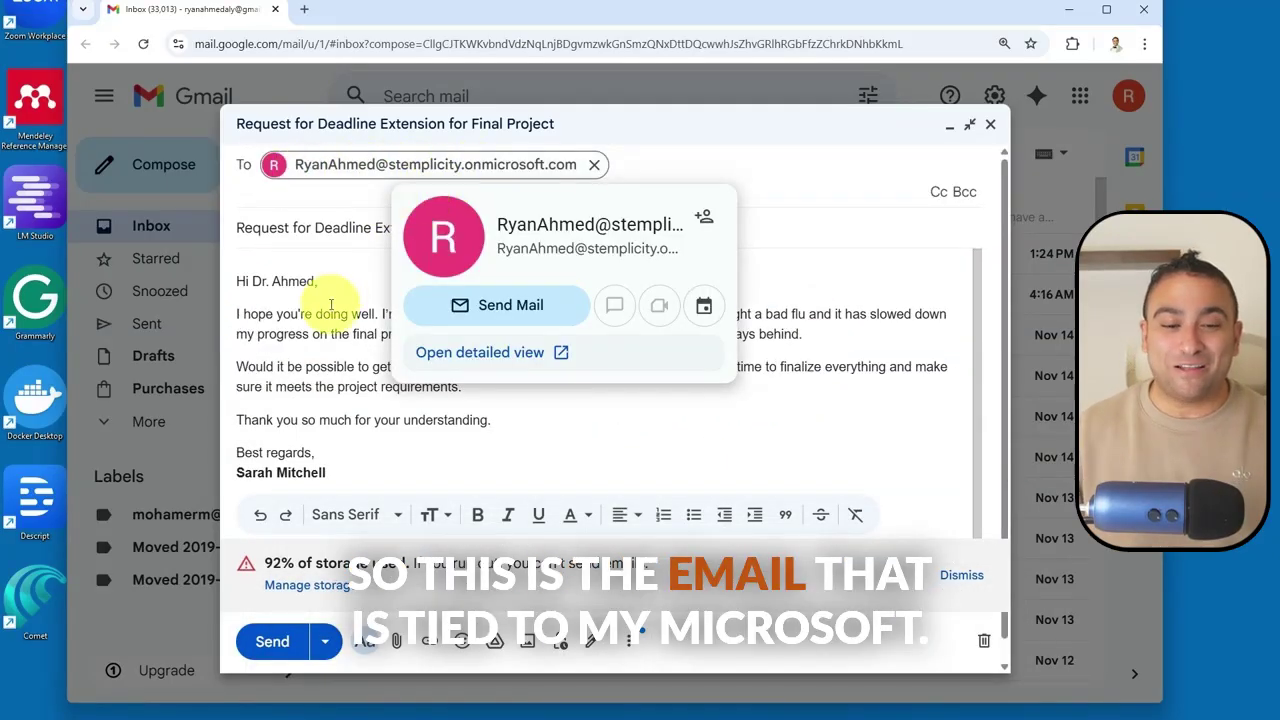
{"action": "left_click", "coordinate": [323, 364]}
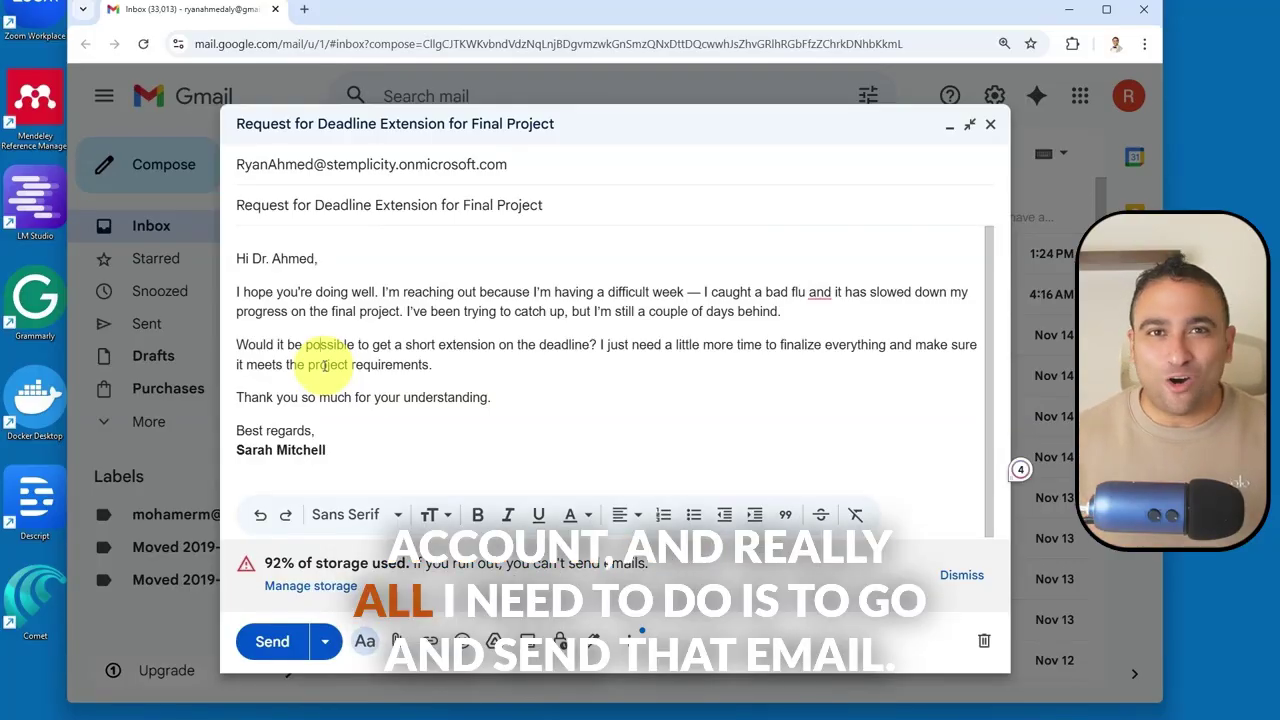
{"action": "left_click", "coordinate": [272, 643]}
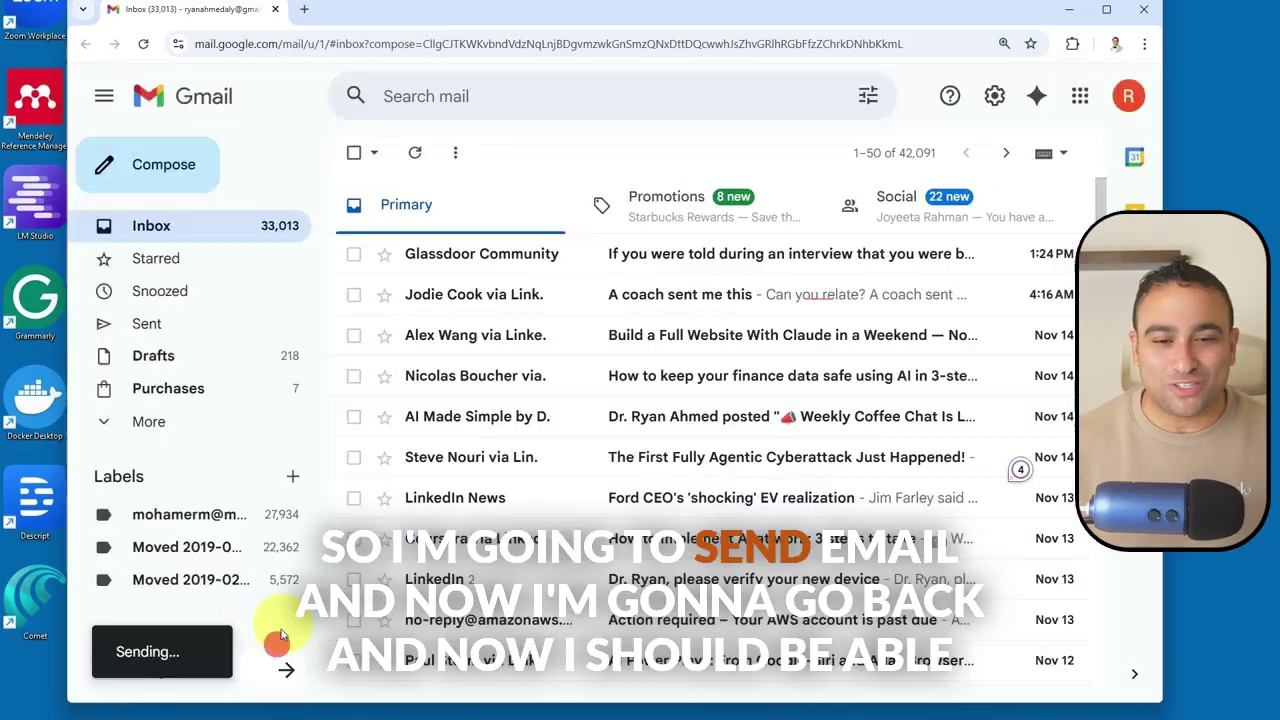
{"action": "key", "text": "super+d"}
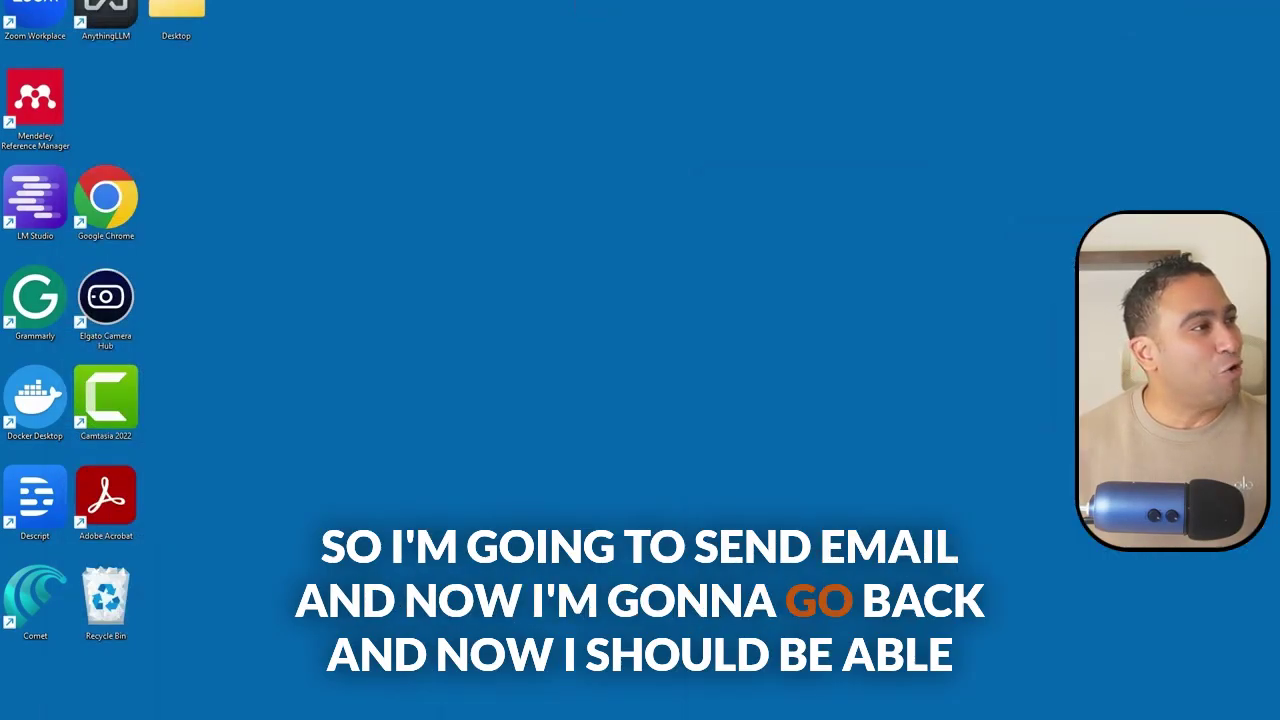
Step: Maximise Copilot to watch the test run, then maximise Gmail to see the automatic reply
{"action": "key", "text": "alt+Tab"}
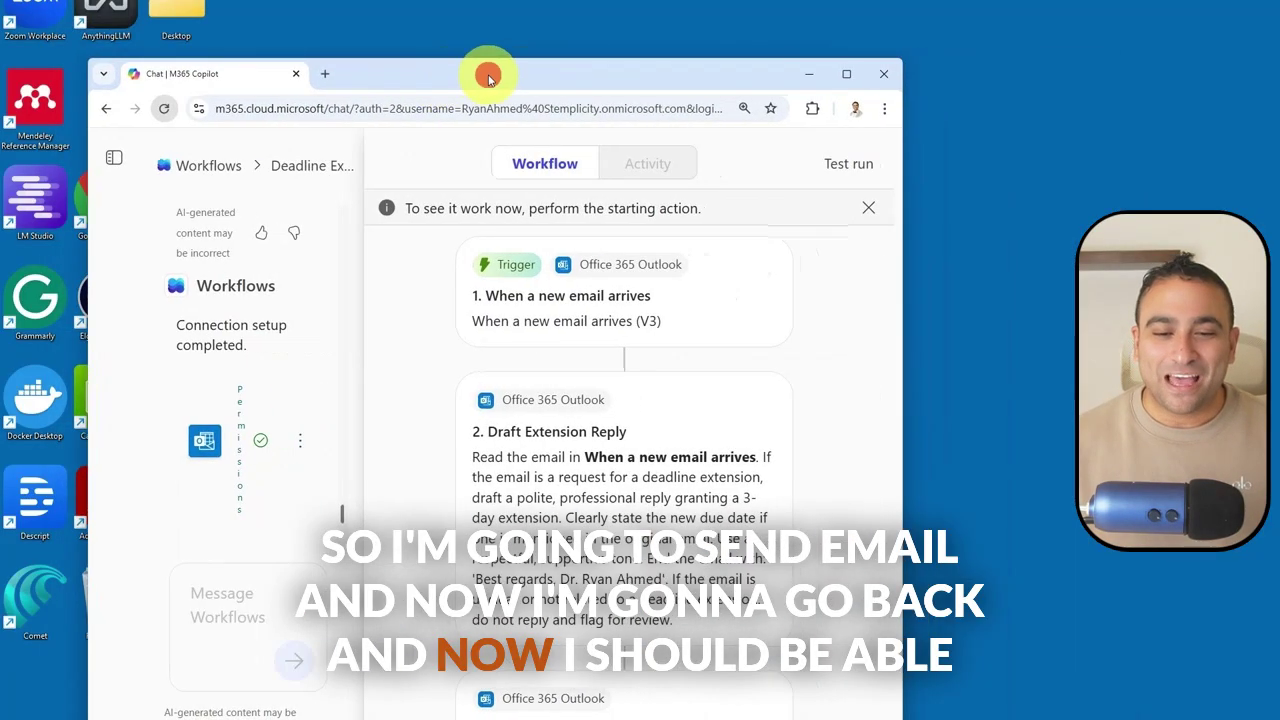
{"action": "double_click", "coordinate": [486, 71]}
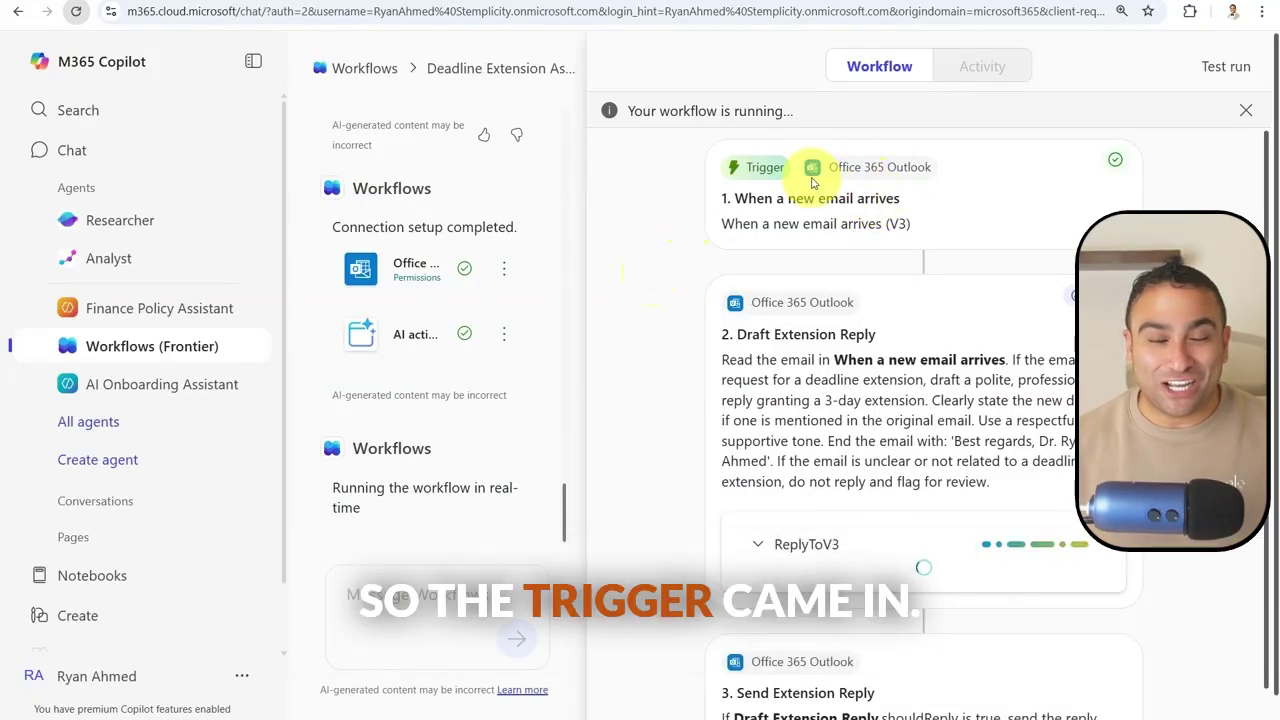
{"action": "scroll", "coordinate": [600, 266], "scroll_direction": "down", "scroll_amount": 2}
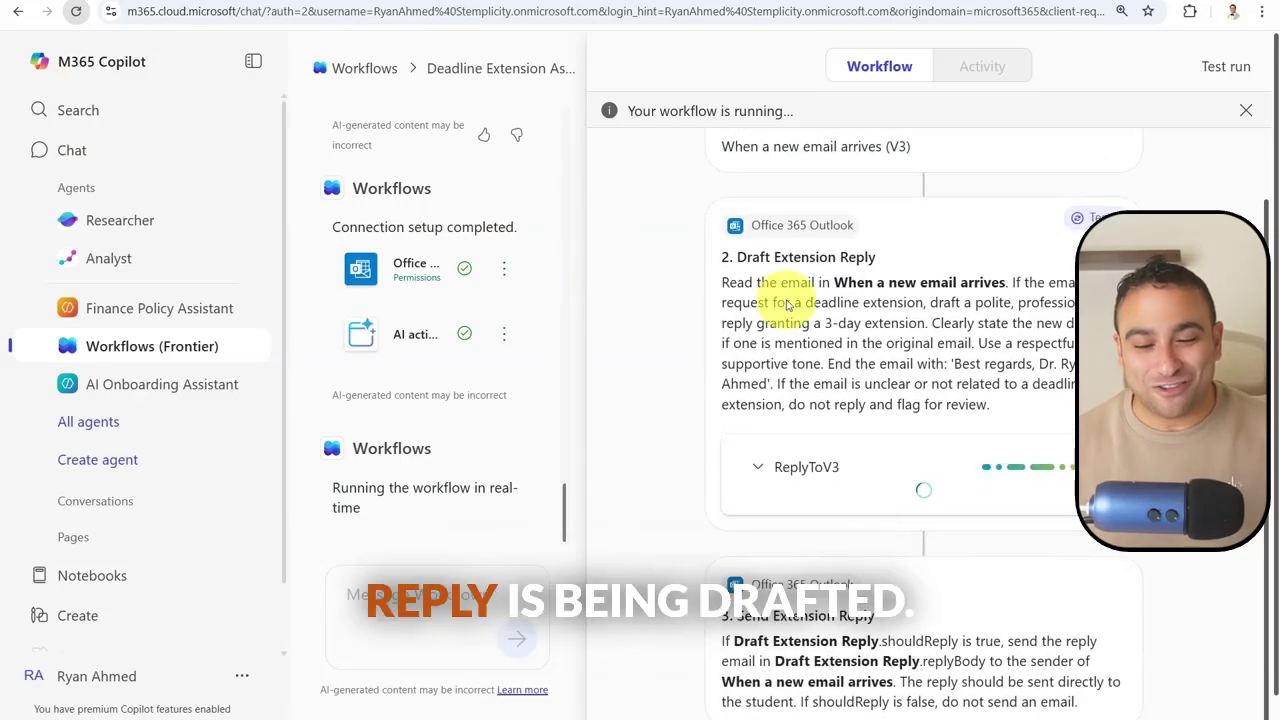
{"action": "scroll", "coordinate": [830, 360], "scroll_direction": "down", "scroll_amount": 1}
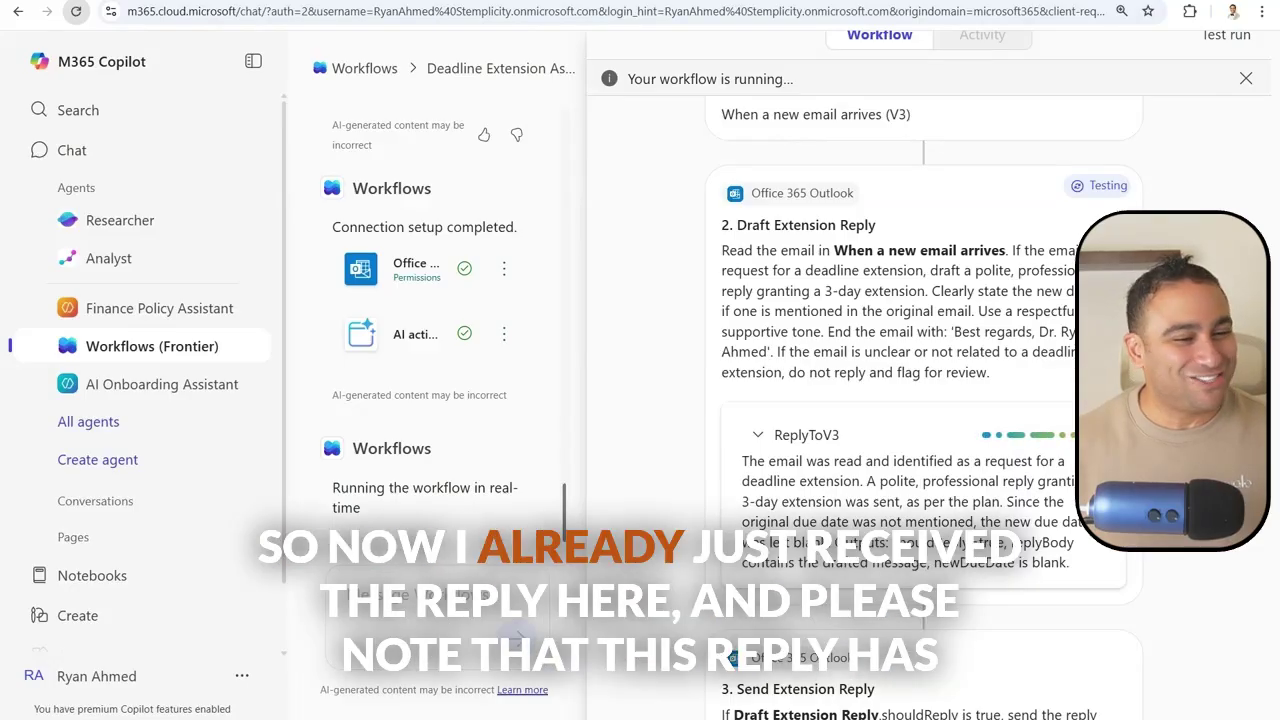
{"action": "key", "text": "alt+Tab"}
{"action": "double_click", "coordinate": [711, 186]}
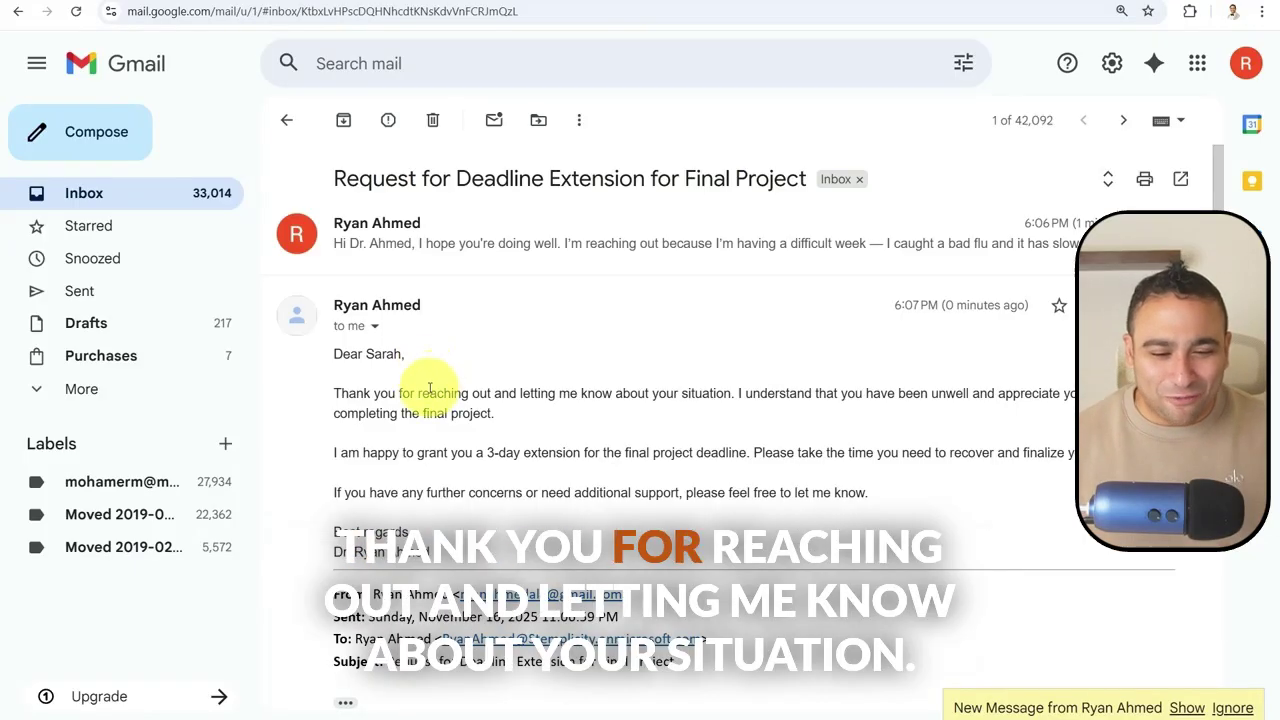
Step: Read the reply's thank-you, 3-day extension grant and signature, then check the workflow's step 3
{"action": "left_click_drag", "start_coordinate": [430, 393], "coordinate": [697, 413]}
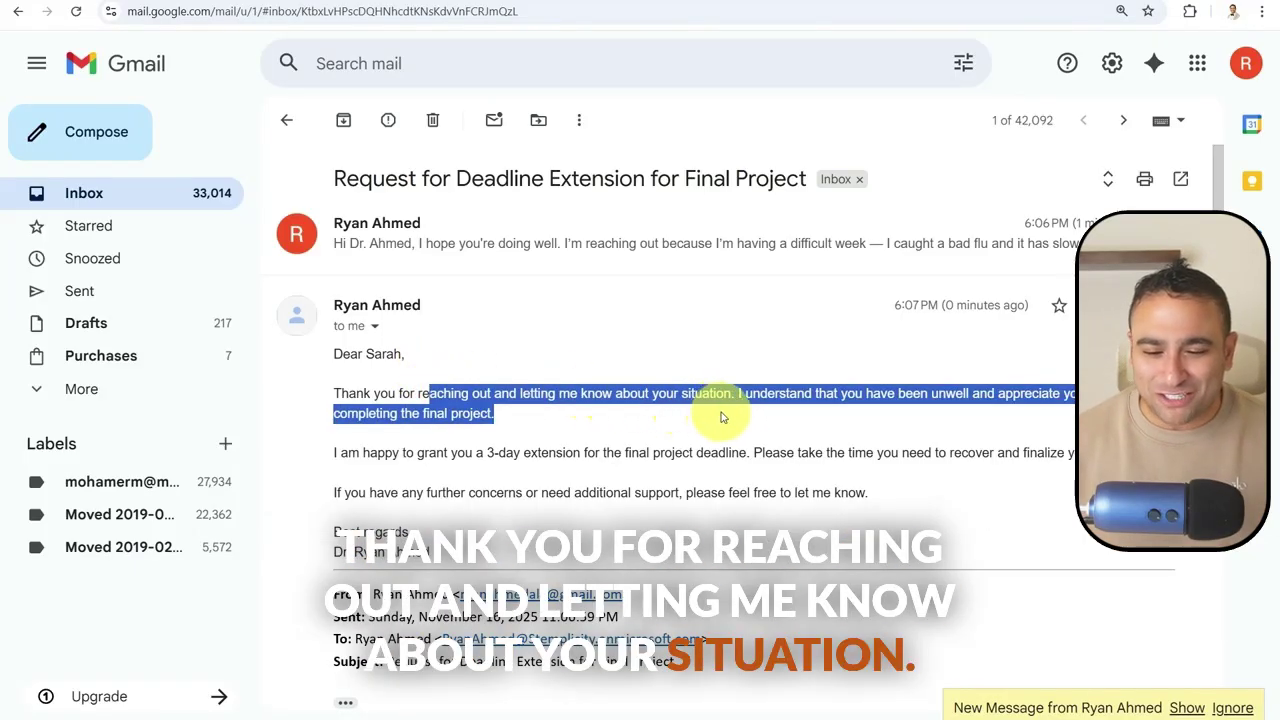
{"action": "left_click", "coordinate": [737, 428]}
{"action": "left_click_drag", "start_coordinate": [921, 393], "coordinate": [988, 395]}
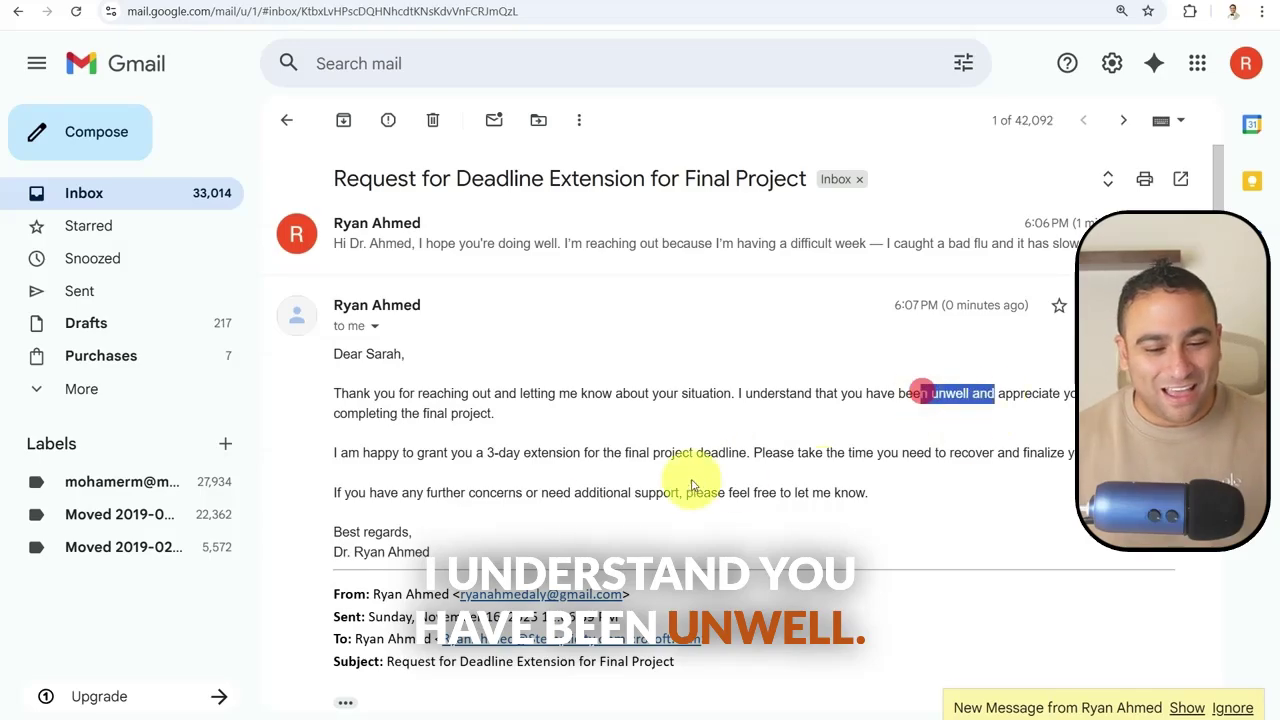
{"action": "left_click", "coordinate": [580, 455]}
{"action": "mouse_move", "coordinate": [392, 452]}
{"action": "left_mouse_down"}
{"action": "mouse_move", "coordinate": [851, 443]}
{"action": "mouse_move", "coordinate": [931, 491]}
{"action": "left_mouse_up"}
{"action": "left_click", "coordinate": [537, 523]}
{"action": "left_click_drag", "start_coordinate": [372, 551], "coordinate": [478, 550]}
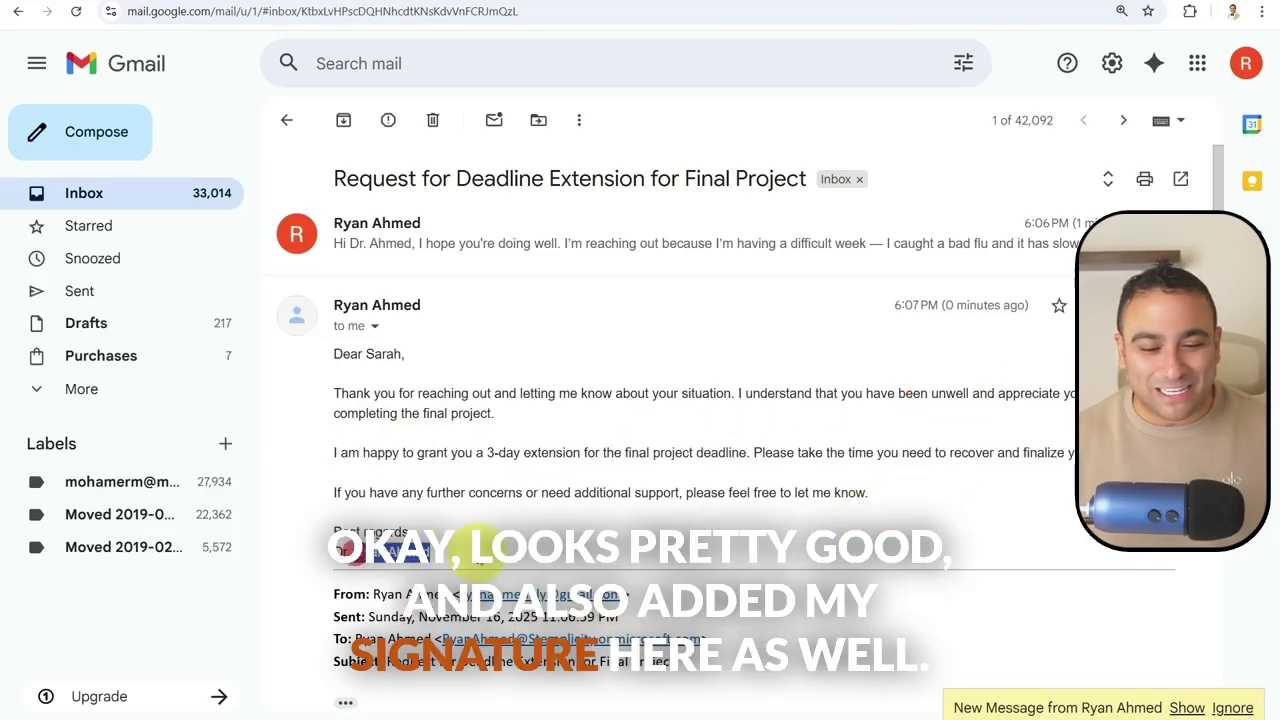
{"action": "left_click", "coordinate": [703, 538]}
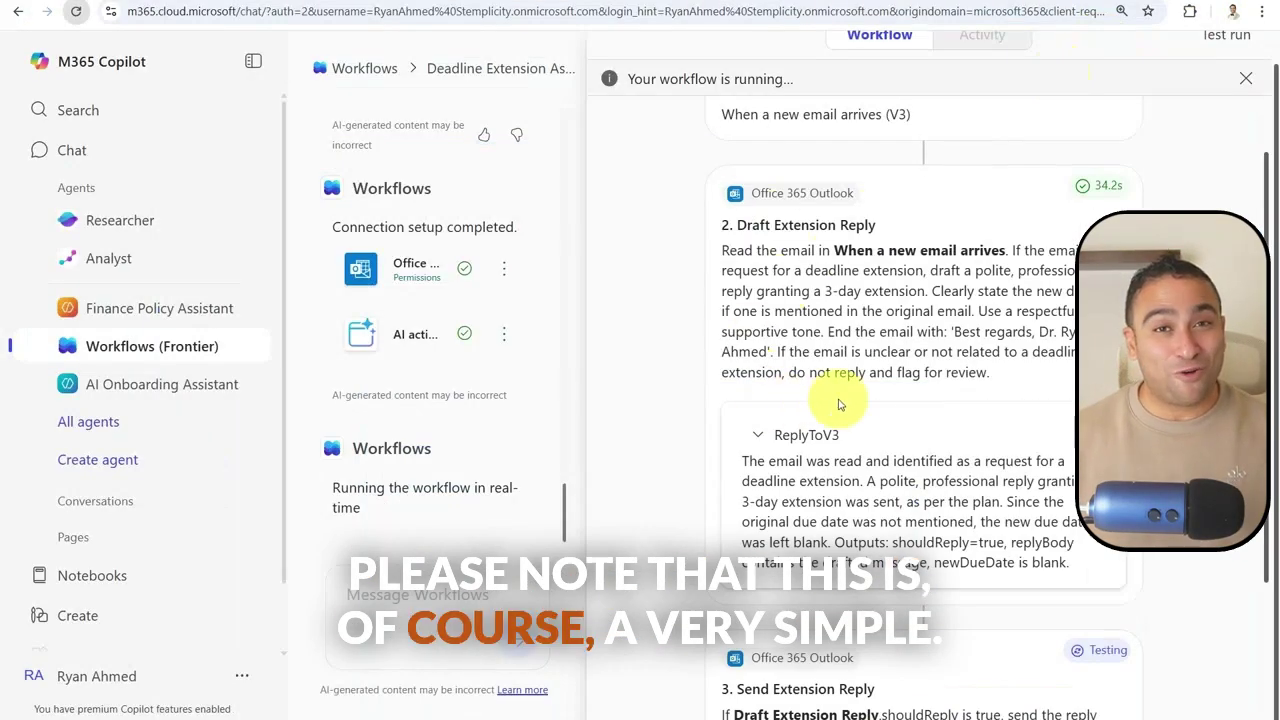
{"action": "scroll", "coordinate": [845, 400], "scroll_direction": "down", "scroll_amount": 2}
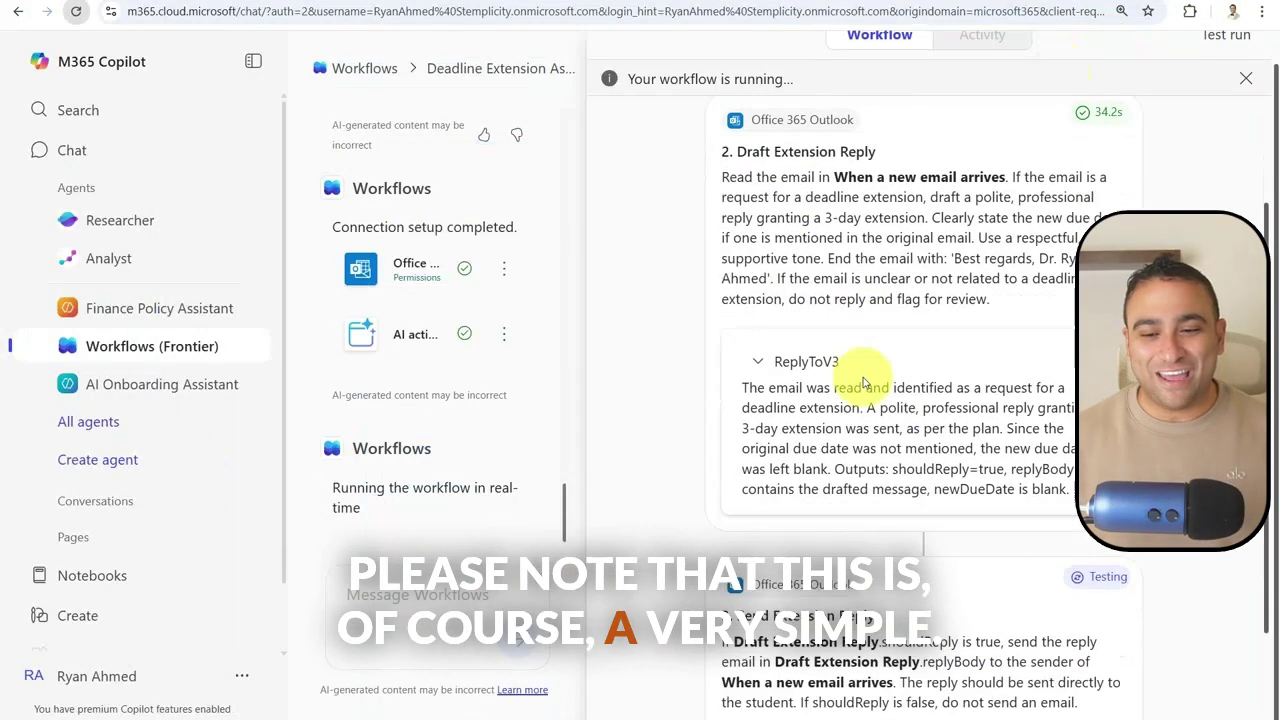